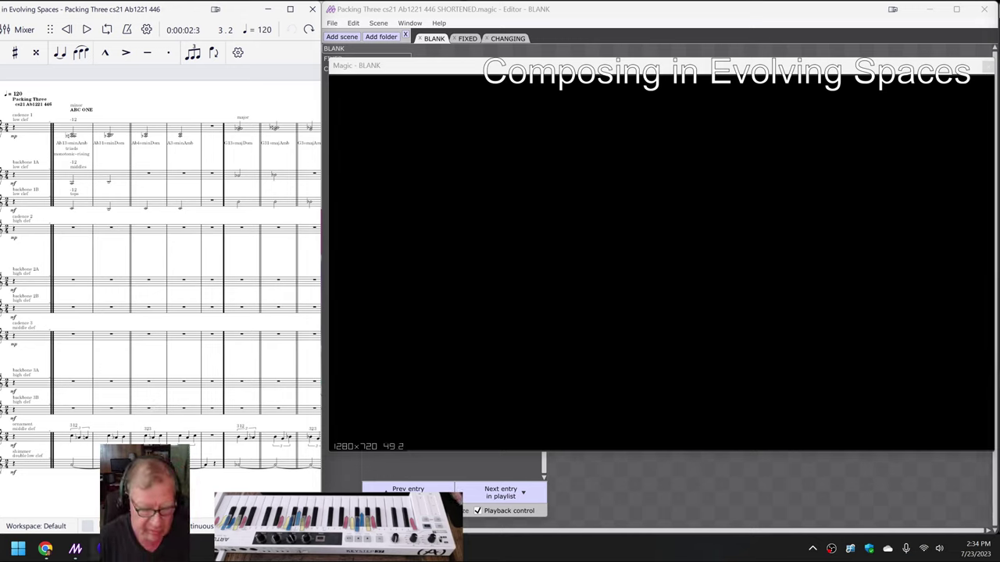
- Play the score to 0:00:04:8, then show the Magic editor's CHANGING scene with the 3-D head
{"action": "key", "text": "space"}
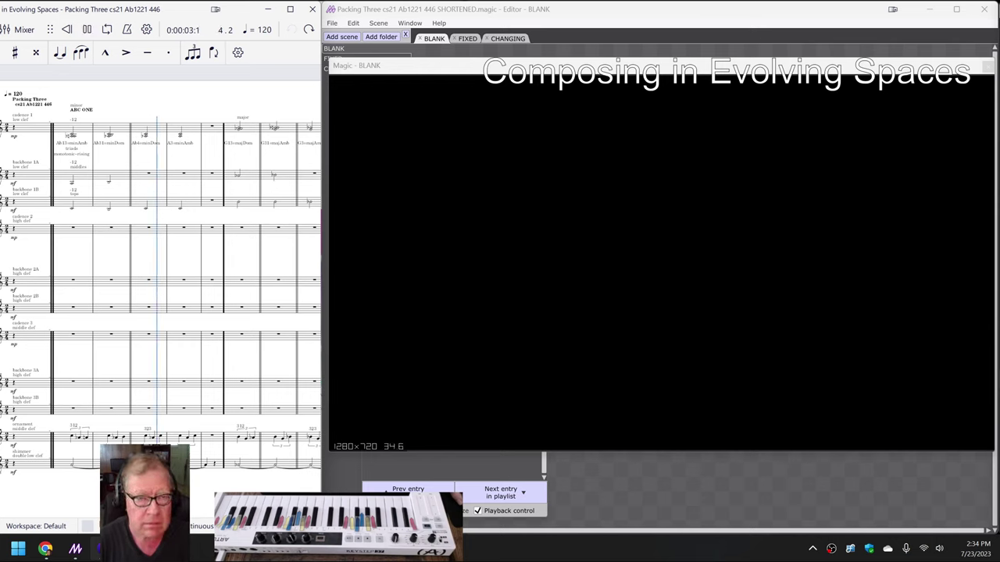
{"action": "key", "text": "space"}
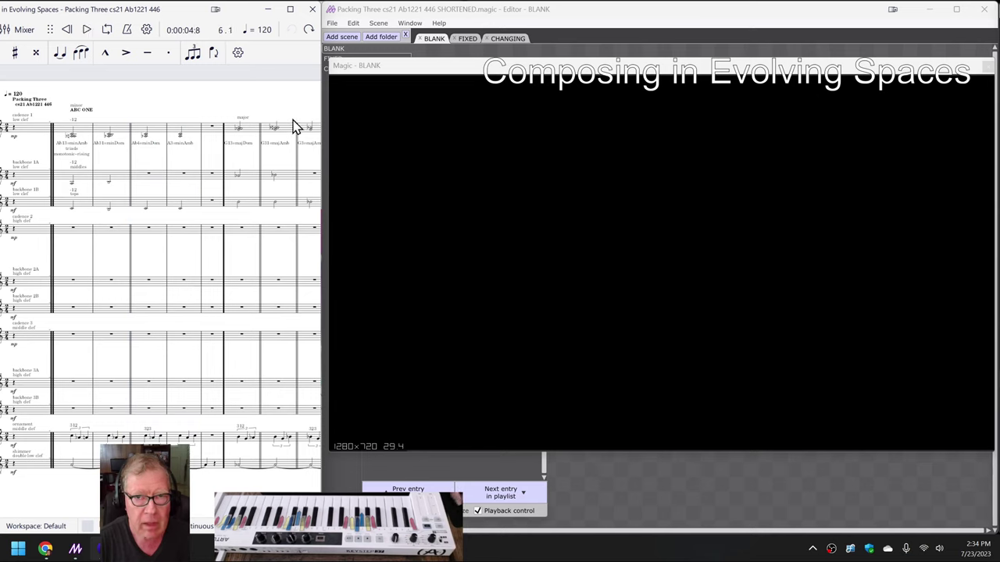
{"action": "left_click", "coordinate": [481, 21]}
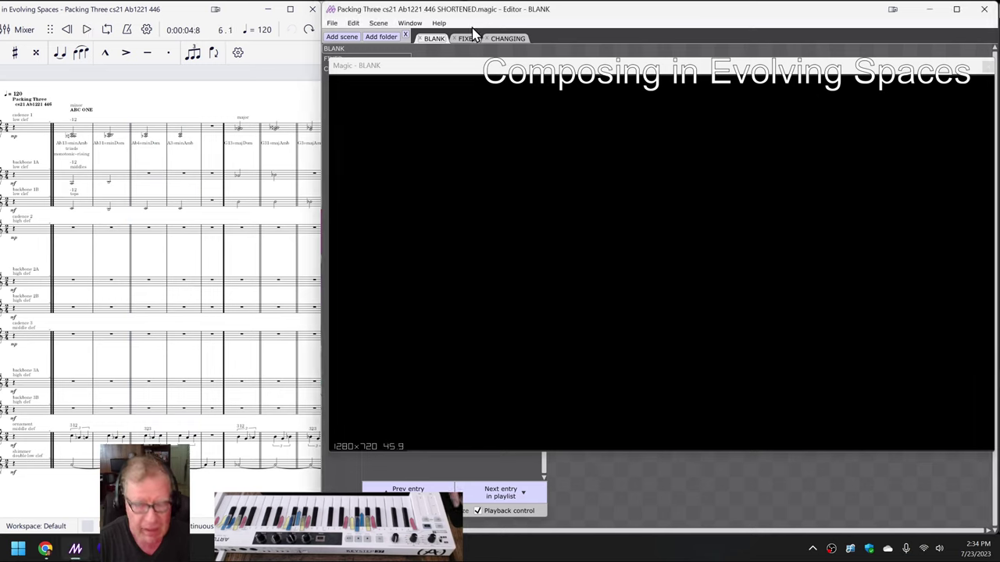
{"action": "left_click", "coordinate": [473, 37]}
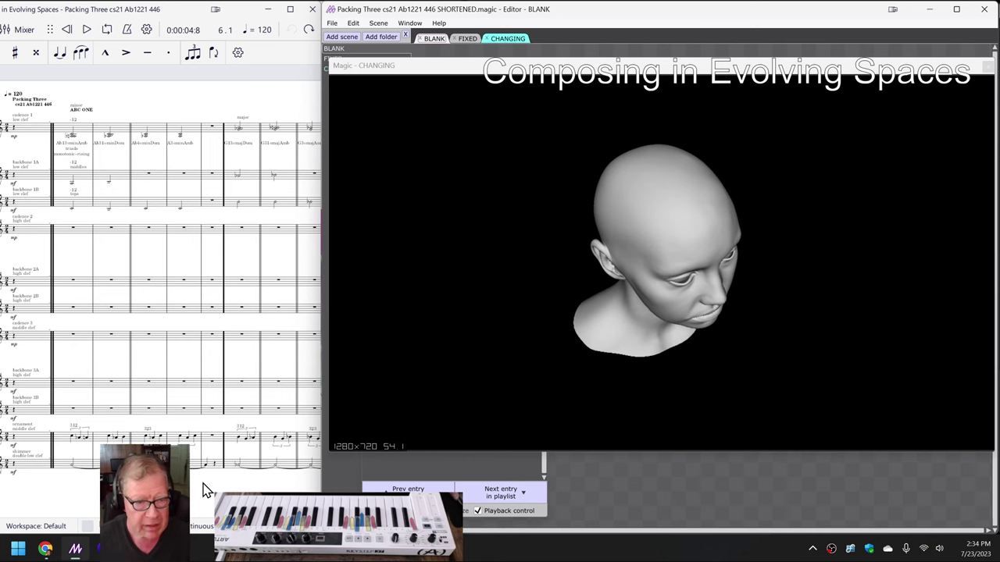
- Review reflection cells B21 and B22 in the Composing in Evolving Spaces spreadsheet, then return to the Magic head
{"action": "mouse_move", "coordinate": [47, 551]}
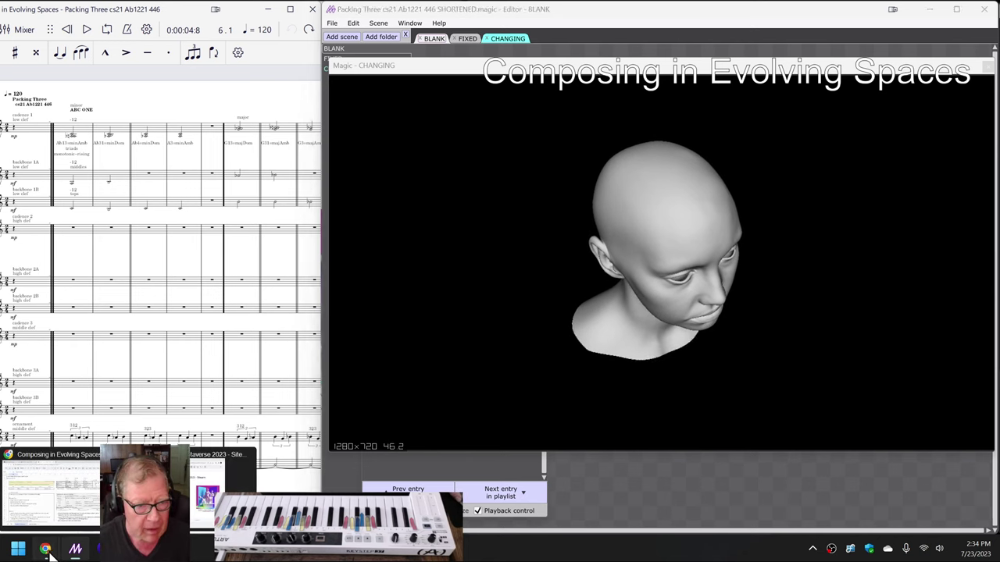
{"action": "left_click", "coordinate": [49, 492]}
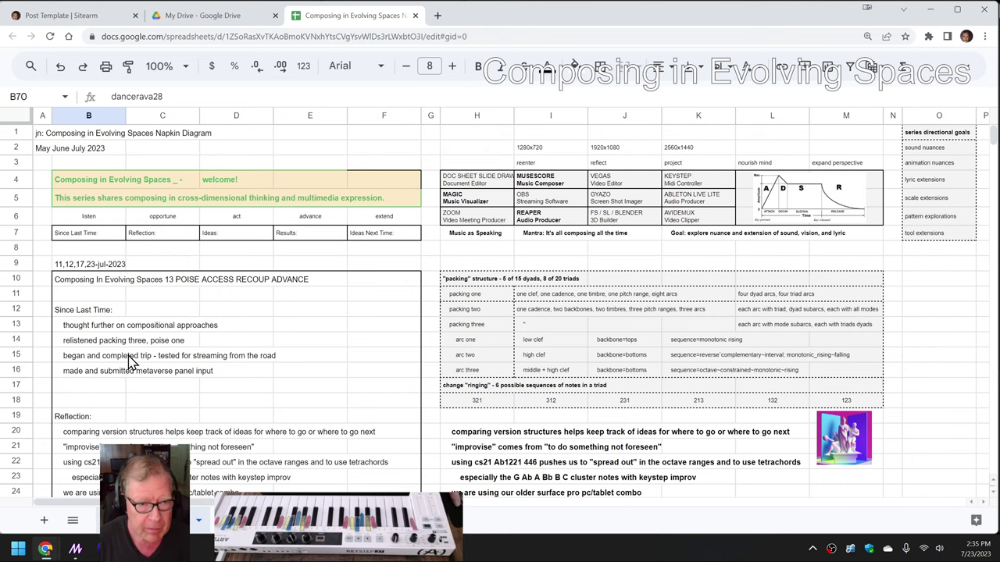
{"action": "scroll", "coordinate": [131, 362], "scroll_direction": "down", "scroll_amount": 3}
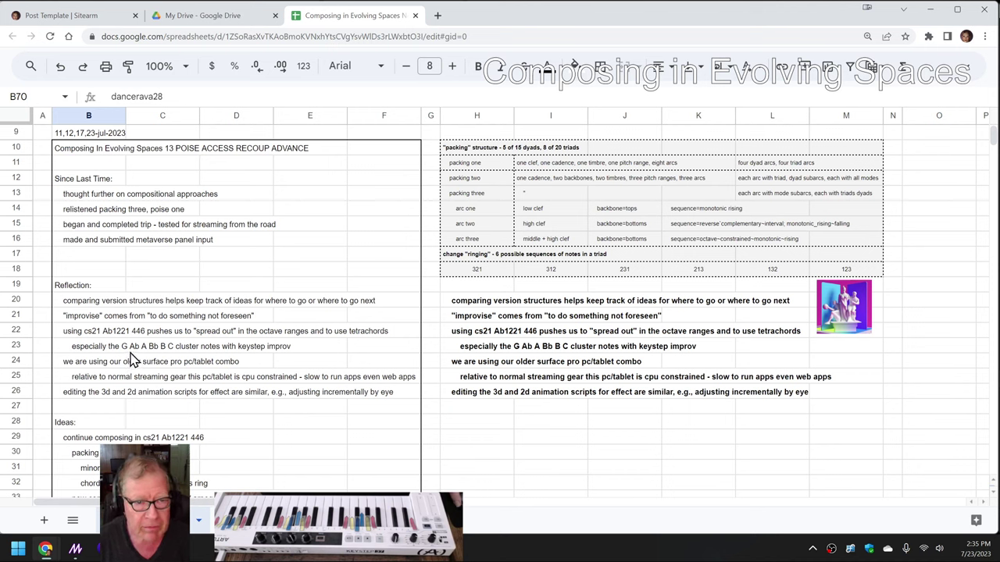
{"action": "left_click", "coordinate": [85, 320]}
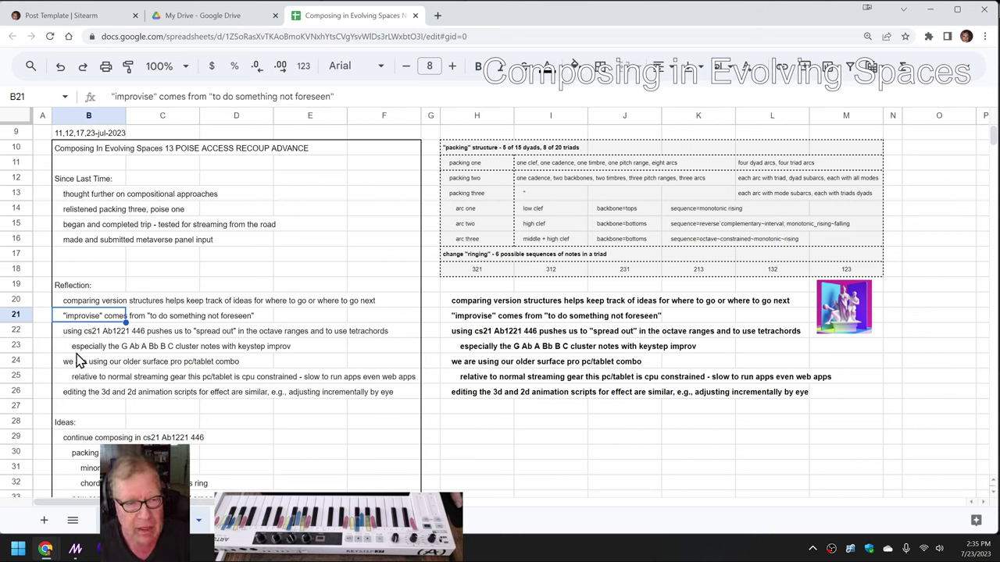
{"action": "left_click", "coordinate": [79, 335]}
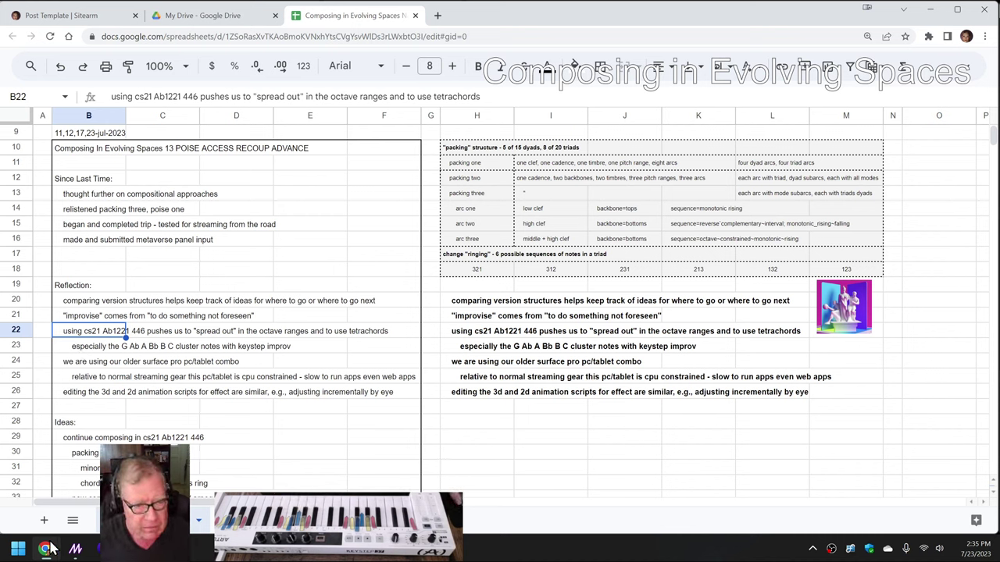
{"action": "left_click", "coordinate": [75, 549]}
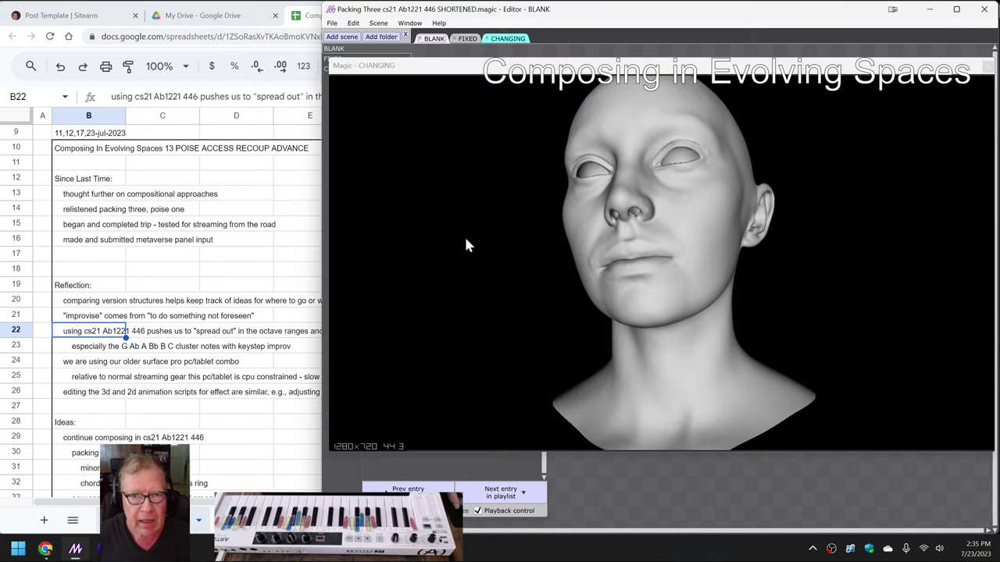
- Maximize the Packing Three score, zoom to 75%, and scroll through the ARC ONE chord sections
{"action": "left_click", "coordinate": [99, 549]}
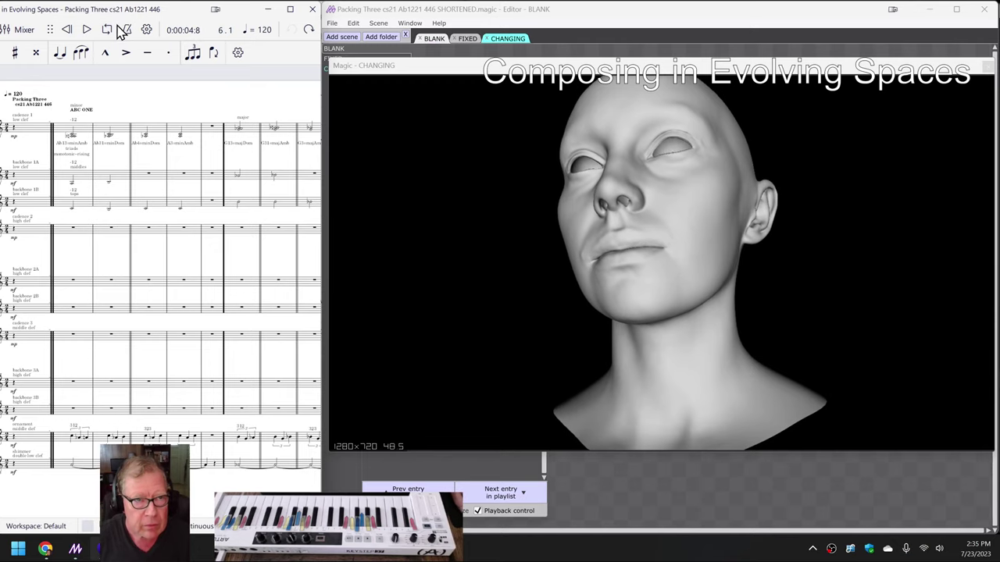
{"action": "left_click_drag", "start_coordinate": [107, 15], "coordinate": [447, 72]}
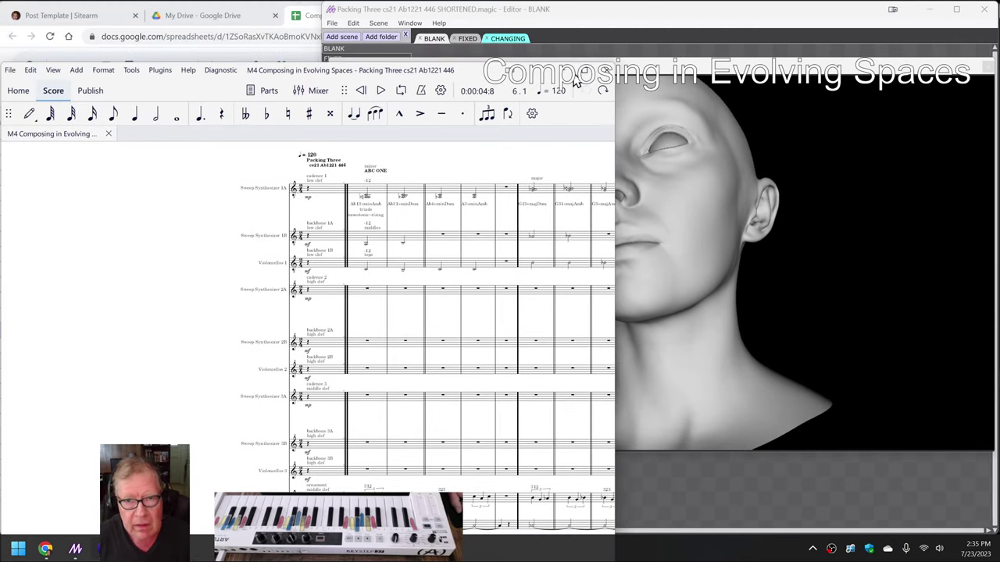
{"action": "double_click", "coordinate": [447, 72]}
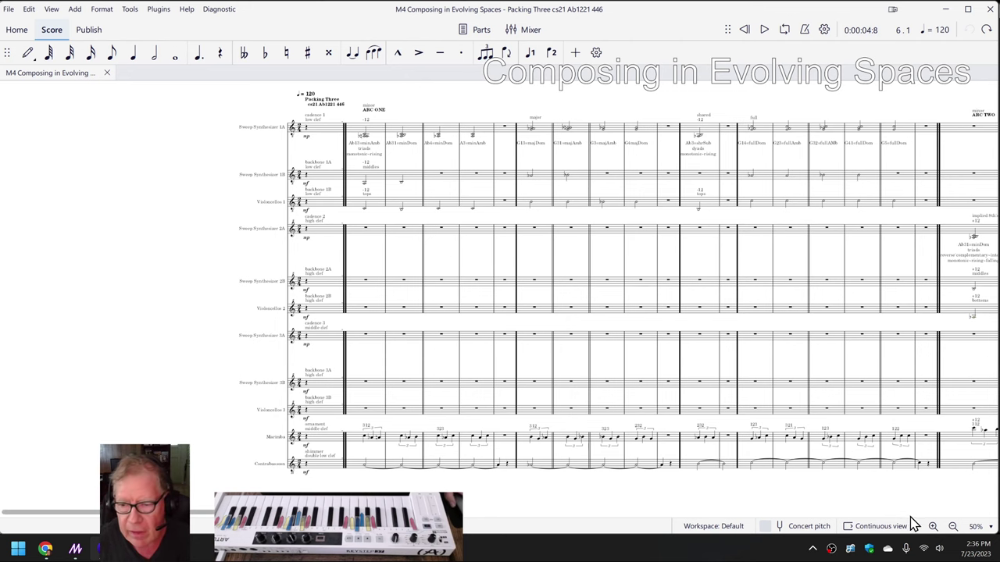
{"action": "left_click", "coordinate": [934, 528]}
{"action": "scroll", "coordinate": [313, 335], "scroll_direction": "up", "scroll_amount": 5}
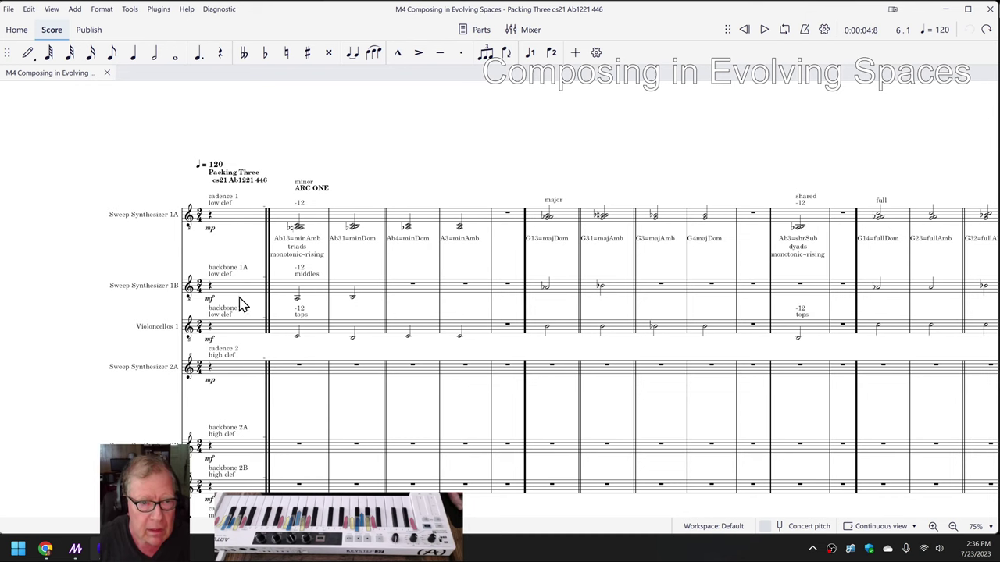
{"action": "scroll", "coordinate": [244, 382], "scroll_direction": "down", "scroll_amount": 3}
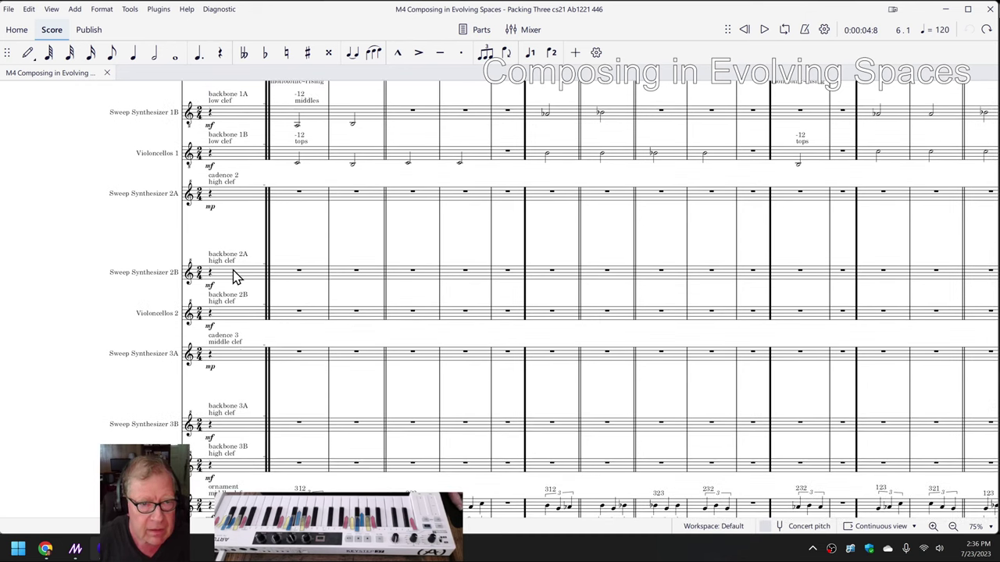
{"action": "scroll", "coordinate": [241, 312], "scroll_direction": "down", "scroll_amount": 1}
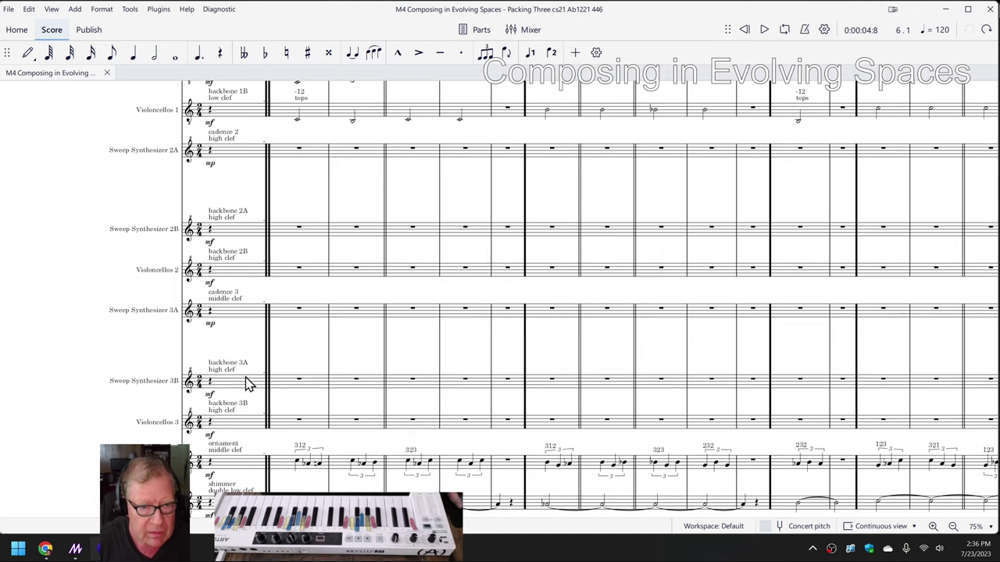
{"action": "scroll", "coordinate": [247, 383], "scroll_direction": "down", "scroll_amount": 2}
{"action": "scroll", "coordinate": [279, 476], "scroll_direction": "up", "scroll_amount": 5}
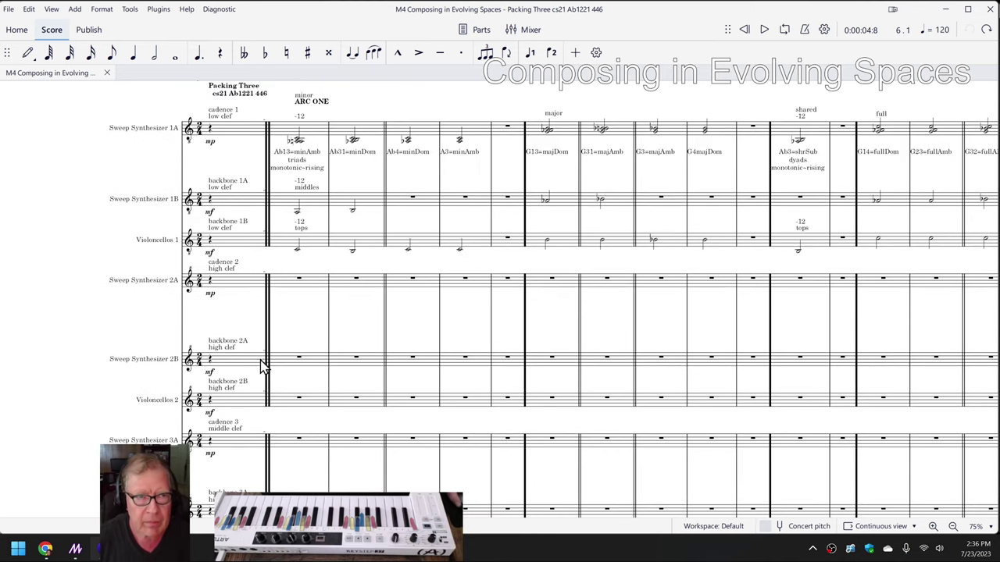
- Minimize the score and review the copied reflection notes in spreadsheet cells H24 and H26
{"action": "left_click", "coordinate": [945, 8]}
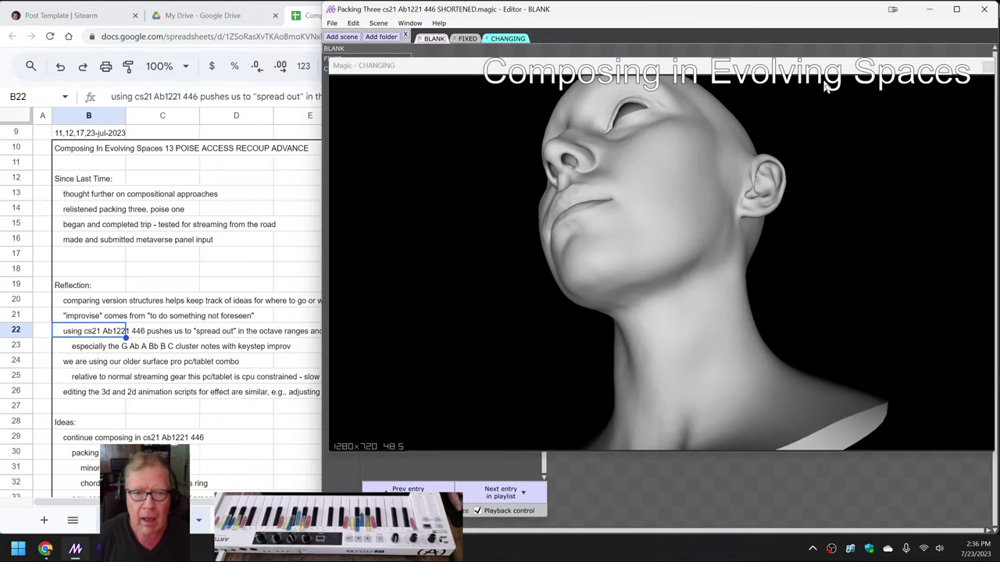
{"action": "left_click", "coordinate": [301, 214]}
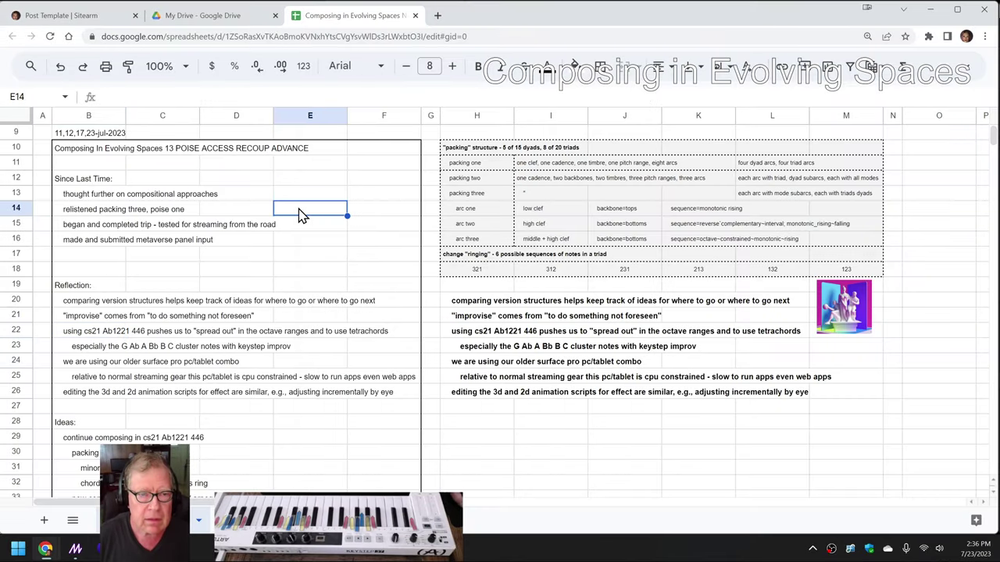
{"action": "left_click", "coordinate": [460, 367]}
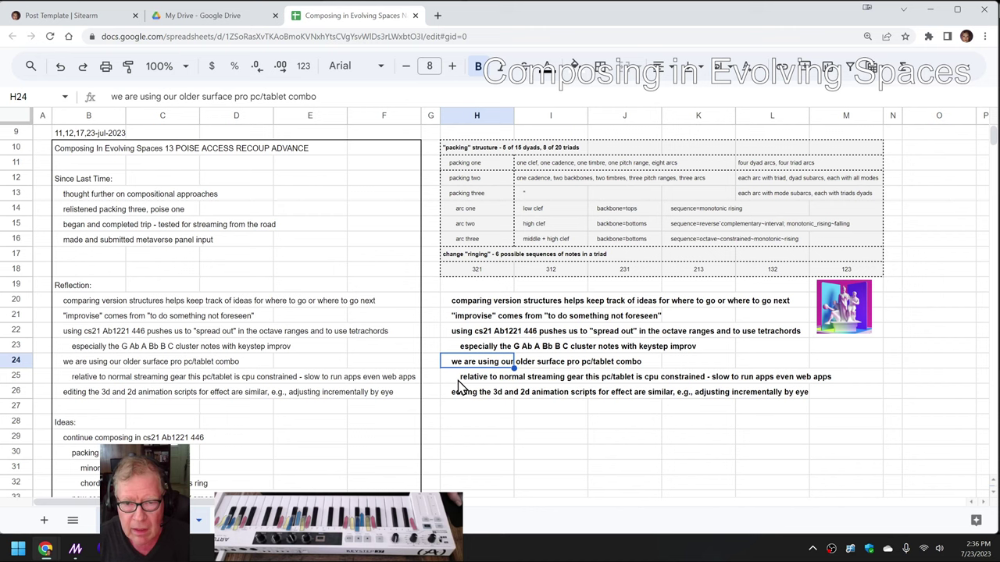
{"action": "left_click", "coordinate": [459, 394]}
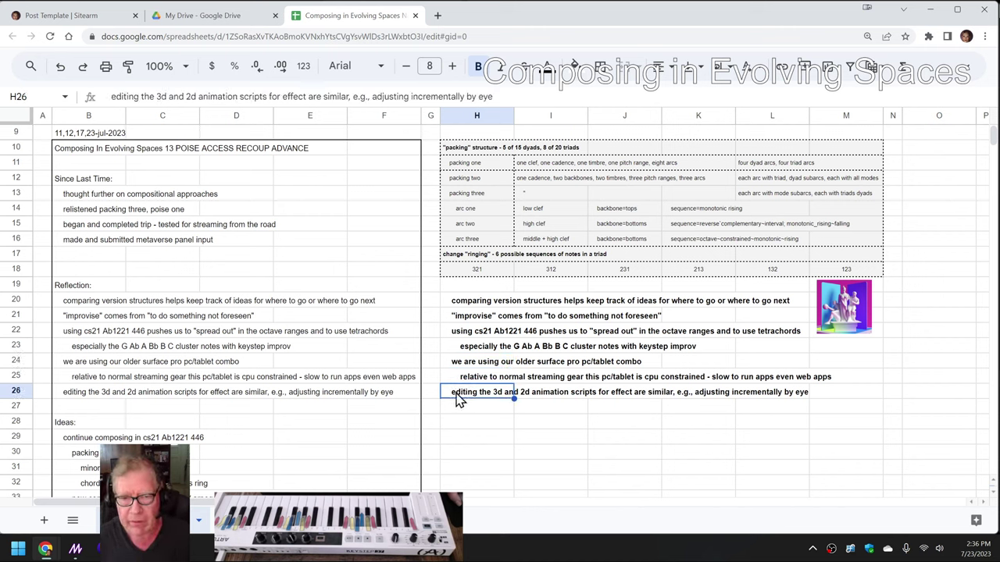
{"action": "scroll", "coordinate": [459, 398], "scroll_direction": "down", "scroll_amount": 1}
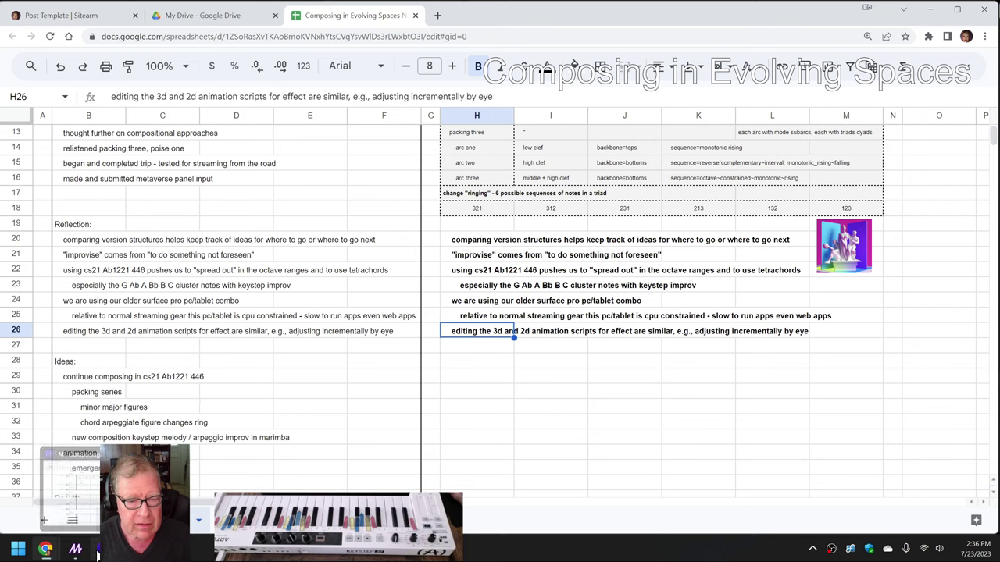
{"action": "left_click", "coordinate": [75, 550]}
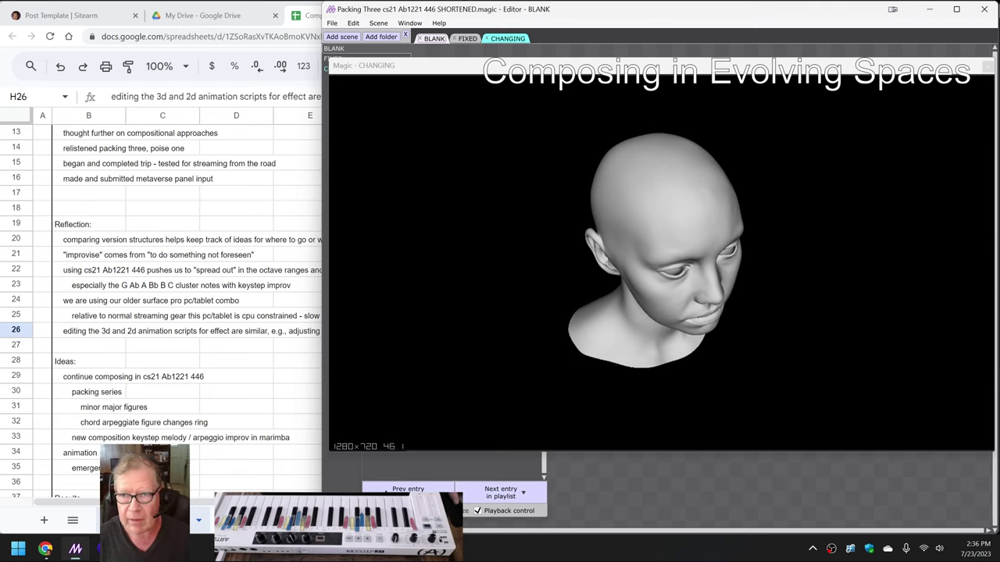
{"action": "left_click", "coordinate": [929, 15]}
{"action": "left_click", "coordinate": [928, 10]}
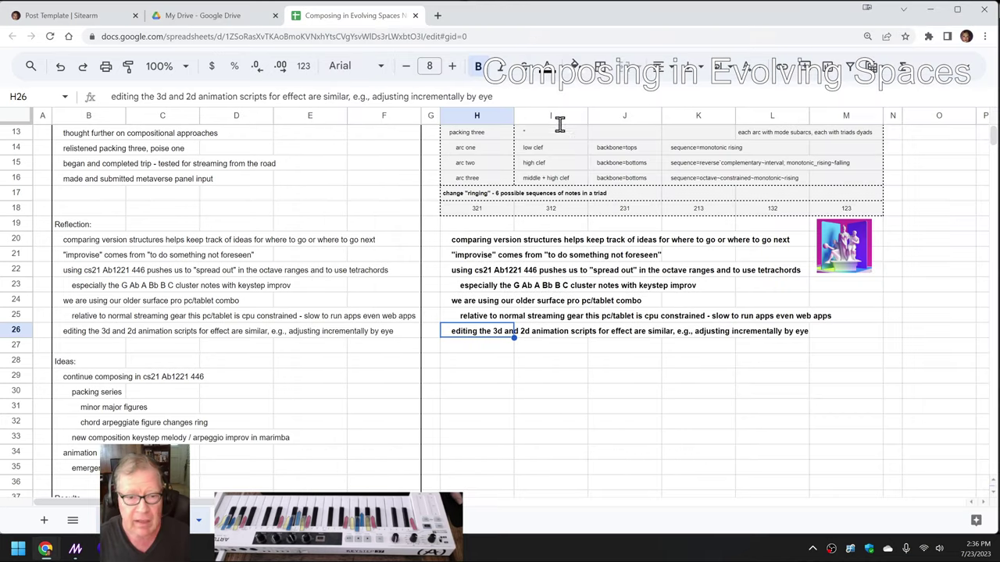
- Maximize Second Life and orbit the camera around the animated cyan-circle board and pink slider object
{"action": "left_click", "coordinate": [100, 549]}
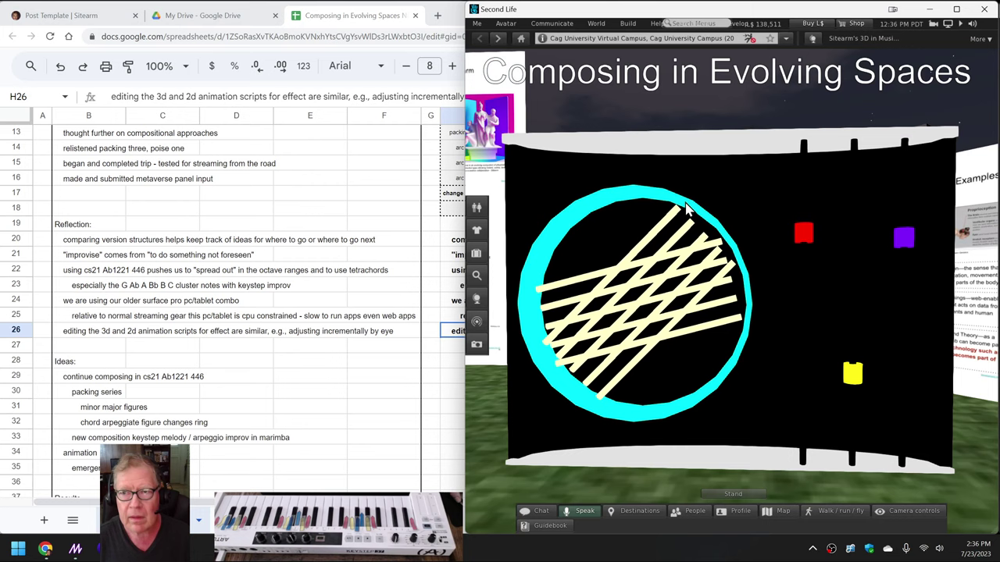
{"action": "left_click", "coordinate": [956, 9]}
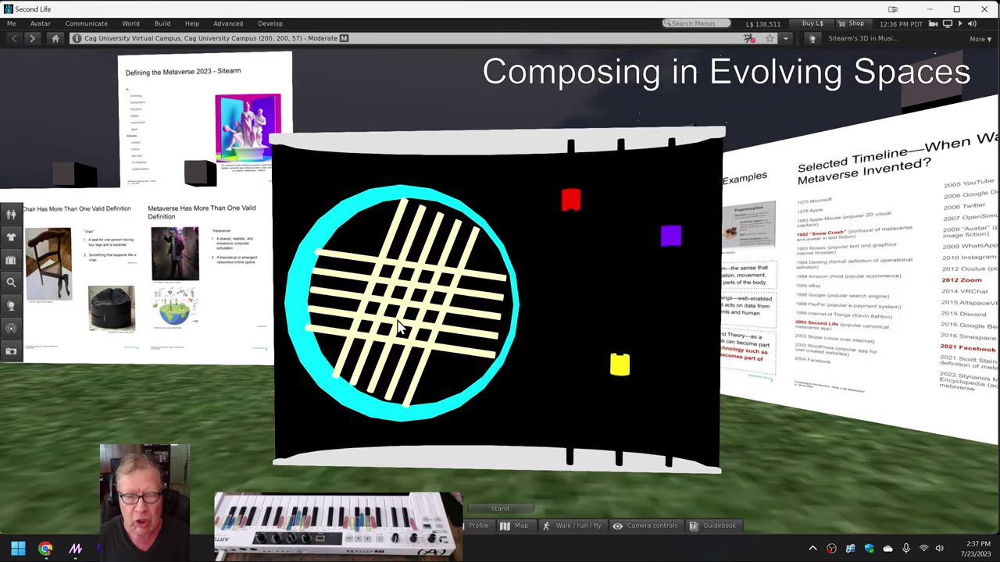
{"action": "left_click_drag", "start_coordinate": [457, 320], "coordinate": [494, 298]}
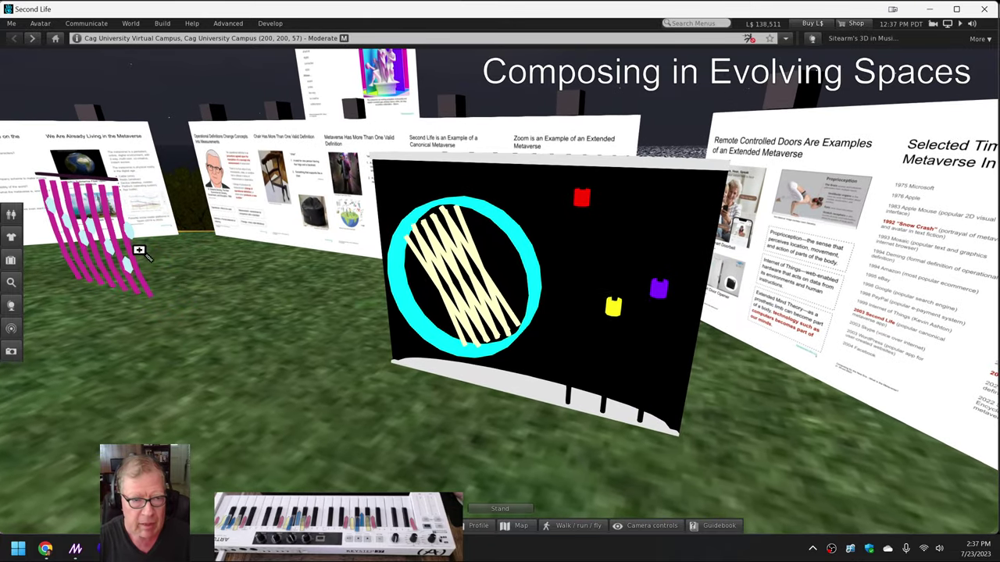
{"action": "left_click_drag", "start_coordinate": [138, 250], "coordinate": [547, 269]}
{"action": "scroll", "coordinate": [500, 281], "scroll_direction": "down", "scroll_amount": 3}
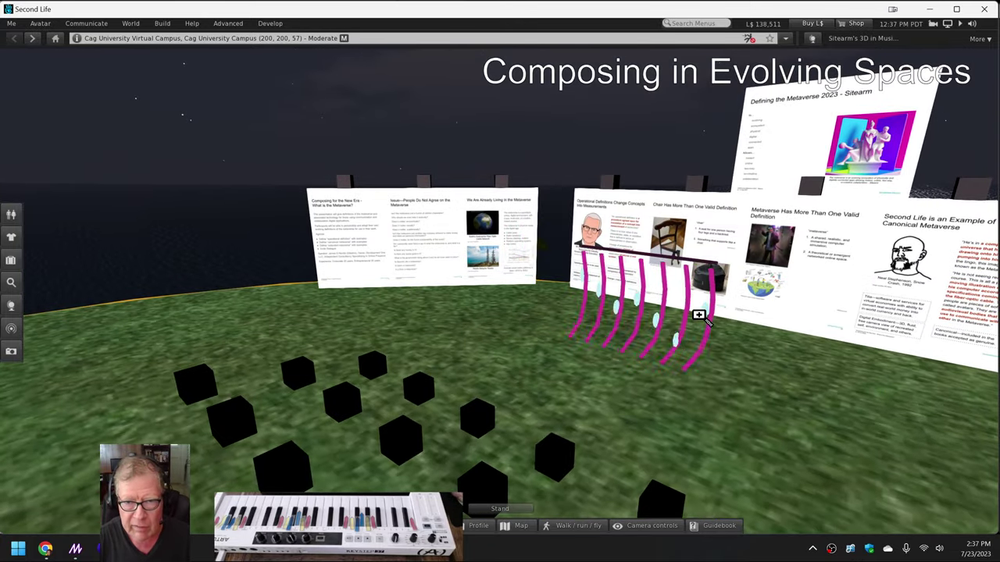
{"action": "scroll", "coordinate": [500, 281], "scroll_direction": "up", "scroll_amount": 8}
{"action": "key", "text": "Escape"}
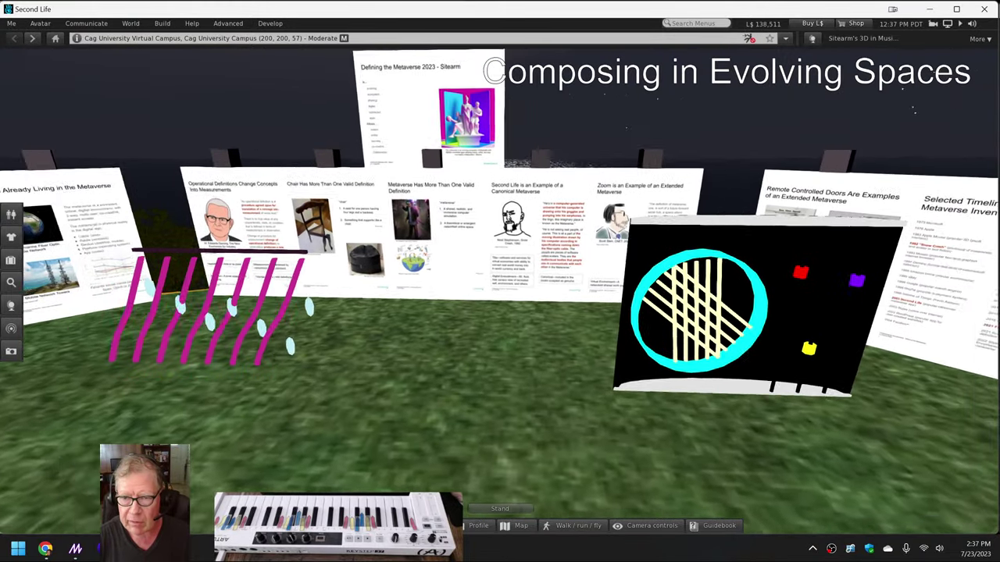
{"action": "left_click", "coordinate": [734, 313], "text": "alt"}
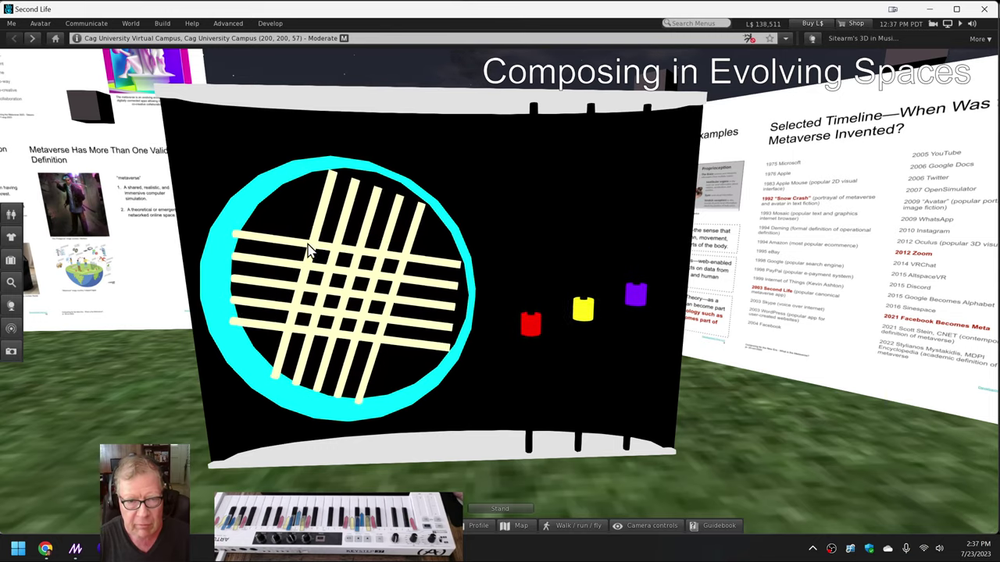
{"action": "left_click_drag", "start_coordinate": [356, 282], "coordinate": [501, 298]}
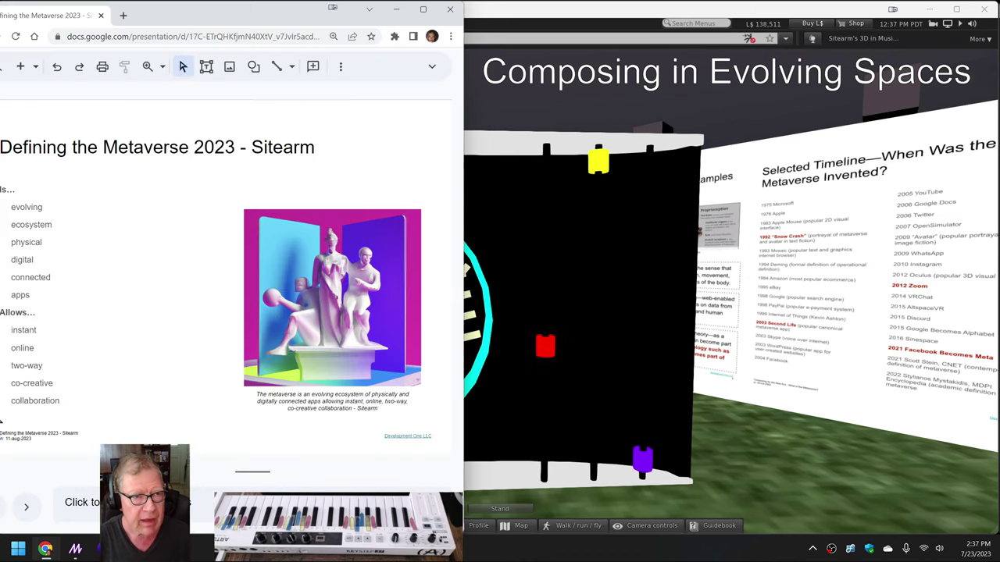
- View the Defining the Metaverse 2023 slides full screen, then minimize them
{"action": "left_click", "coordinate": [46, 549]}
{"action": "left_click_drag", "start_coordinate": [324, 16], "coordinate": [581, 42]}
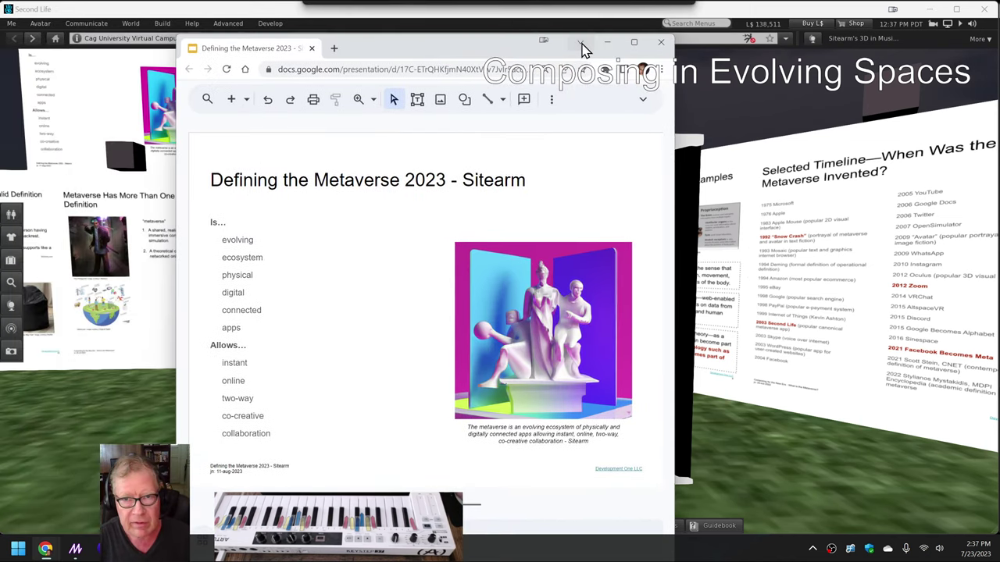
{"action": "double_click", "coordinate": [635, 42]}
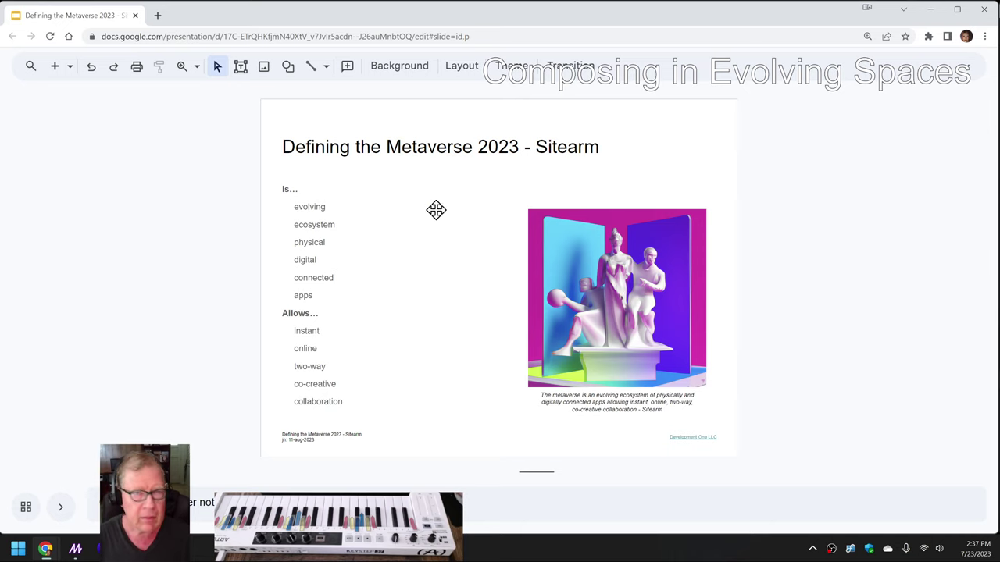
{"action": "left_click", "coordinate": [931, 9]}
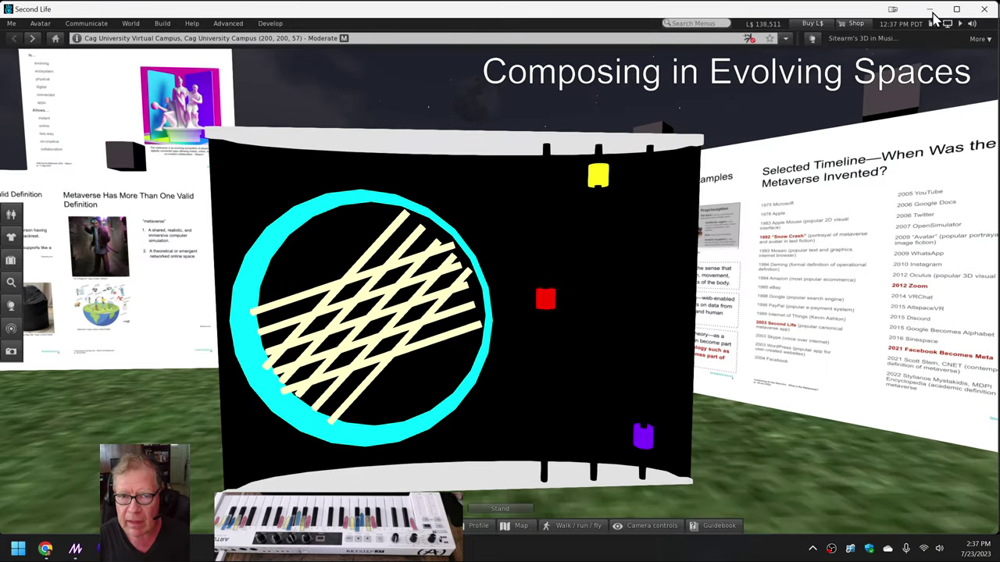
- Minimize Second Life and review the metaverse panel entries in H54, H55, H57 and H58
{"action": "left_click", "coordinate": [931, 11]}
{"action": "scroll", "coordinate": [600, 412], "scroll_direction": "down", "scroll_amount": 3}
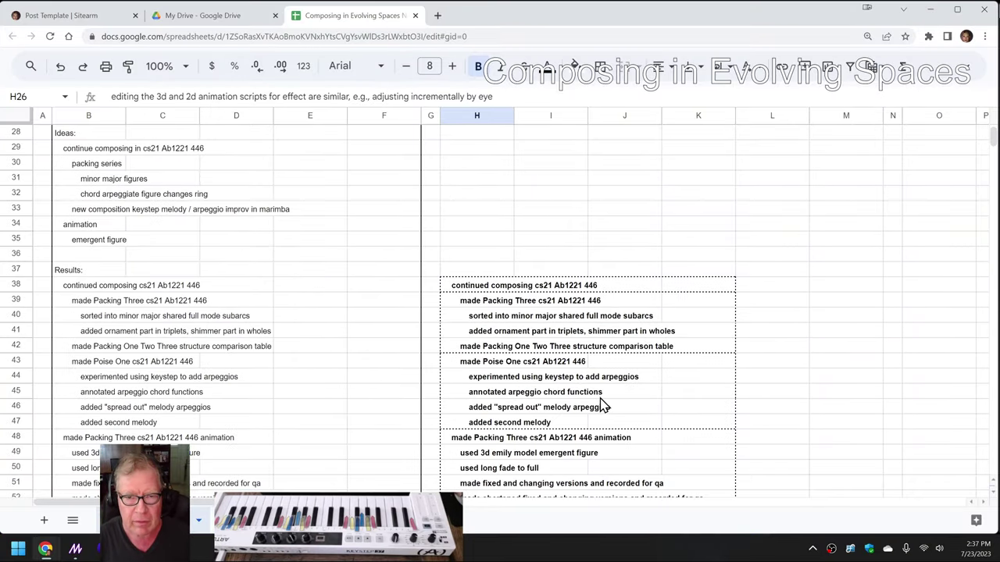
{"action": "scroll", "coordinate": [604, 406], "scroll_direction": "down", "scroll_amount": 3}
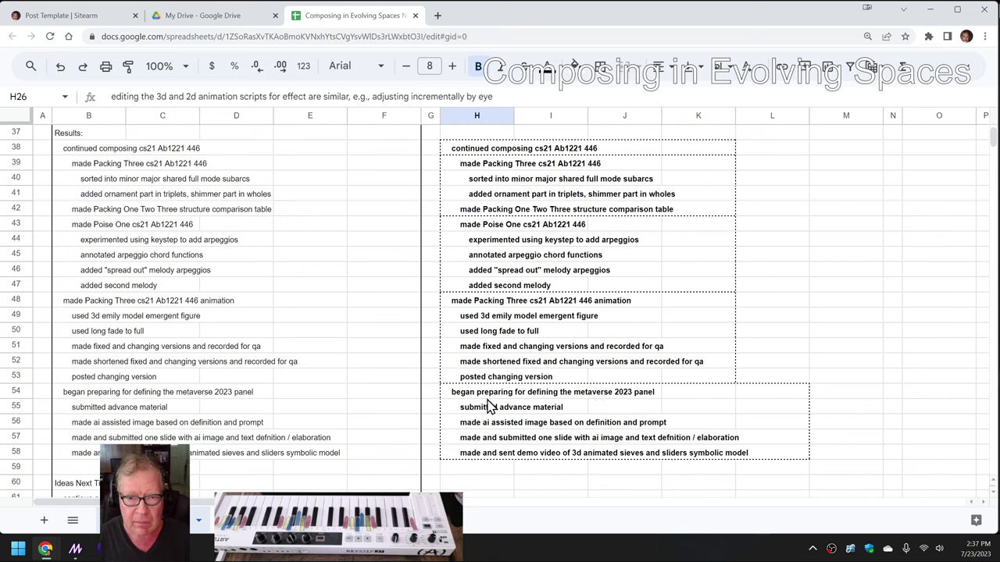
{"action": "left_click", "coordinate": [459, 396]}
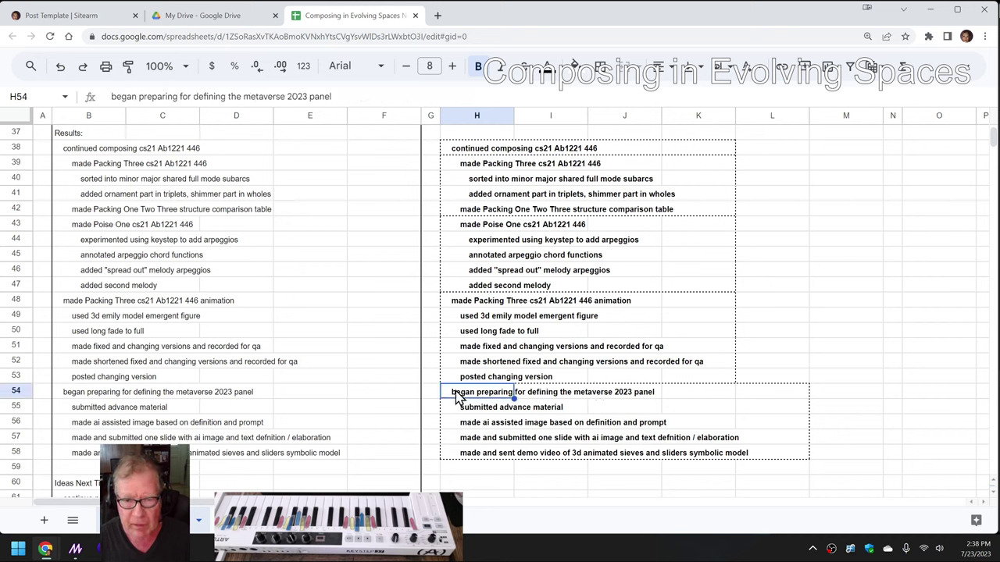
{"action": "left_click", "coordinate": [463, 411]}
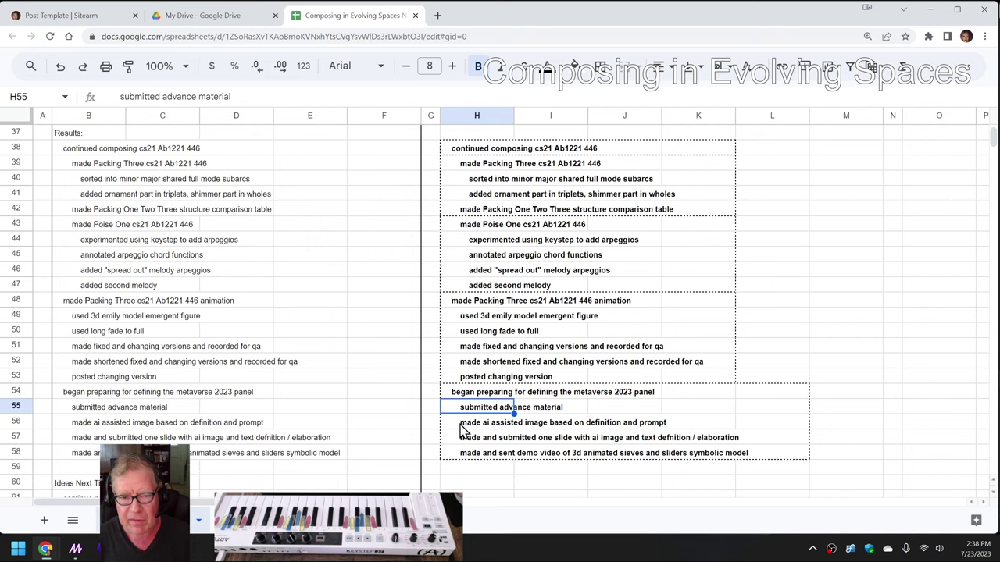
{"action": "left_click", "coordinate": [465, 440]}
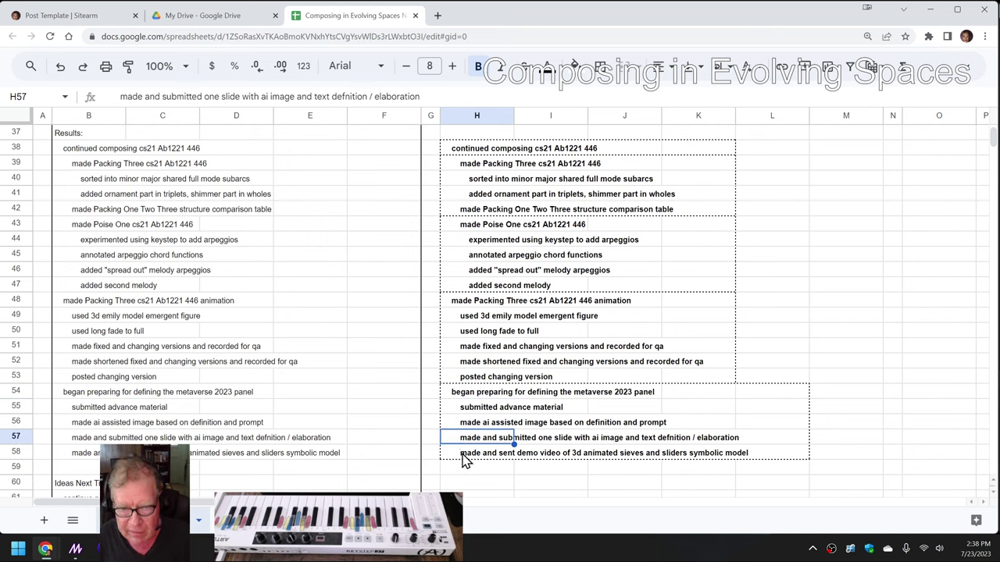
{"action": "left_click", "coordinate": [467, 459]}
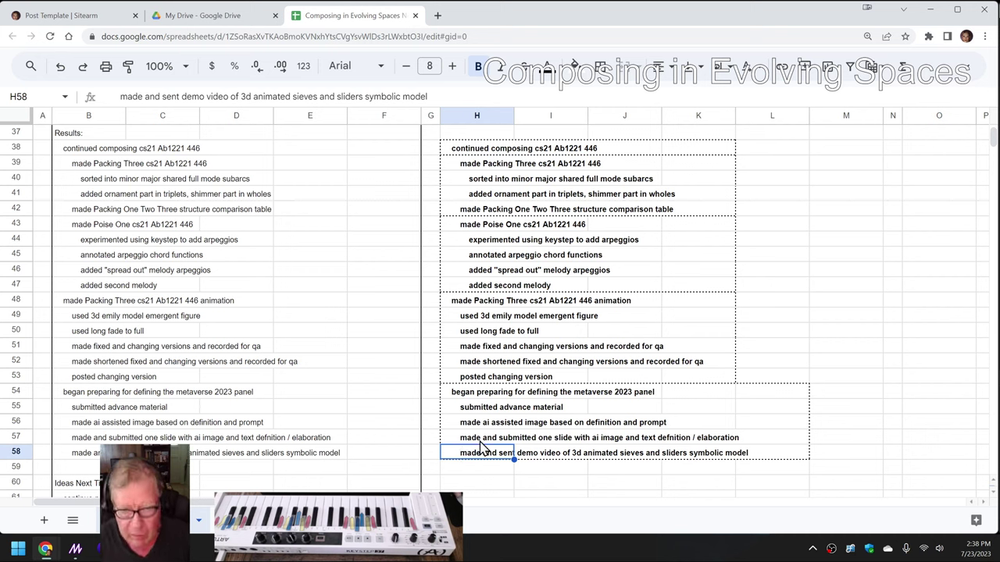
- Revisit H54, then check the animation results heading in H48 and the Poise One entry in H43
{"action": "left_click", "coordinate": [466, 395]}
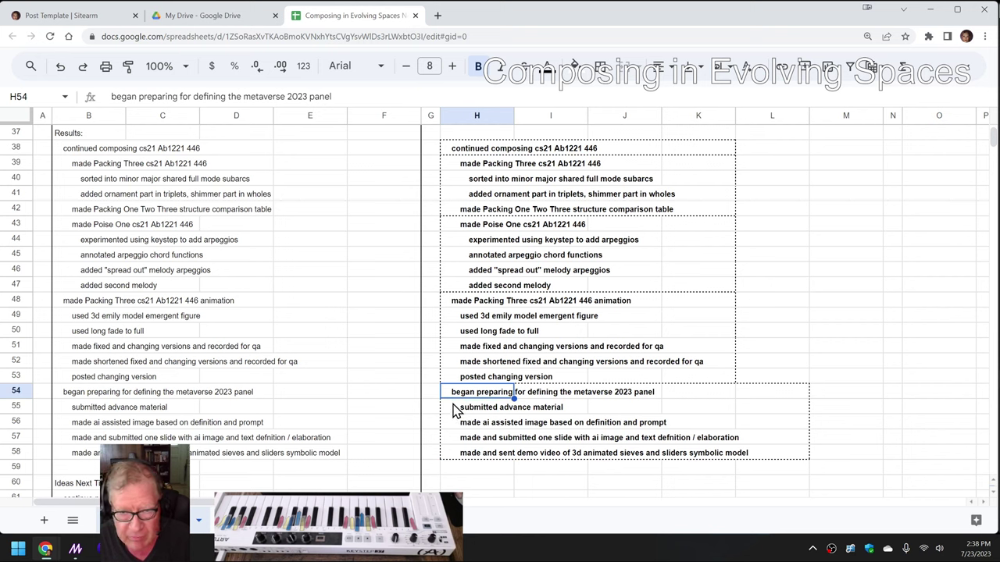
{"action": "left_click", "coordinate": [463, 305]}
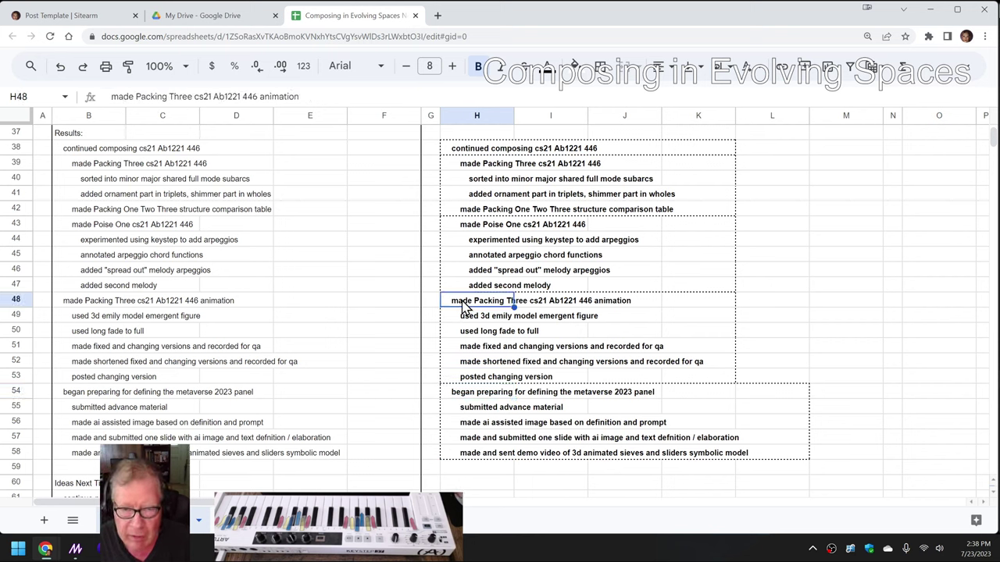
{"action": "left_click", "coordinate": [464, 227]}
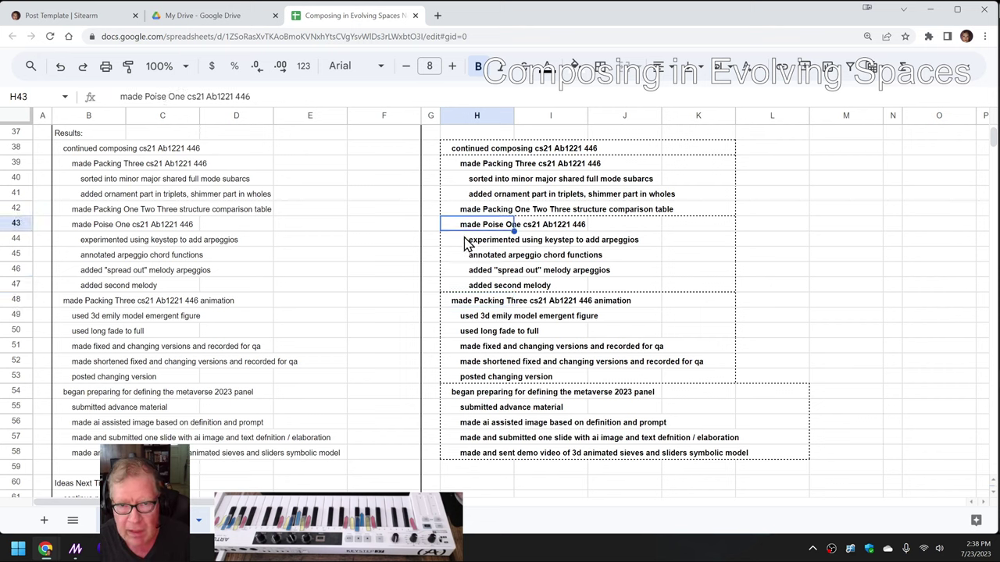
{"action": "left_click", "coordinate": [552, 228]}
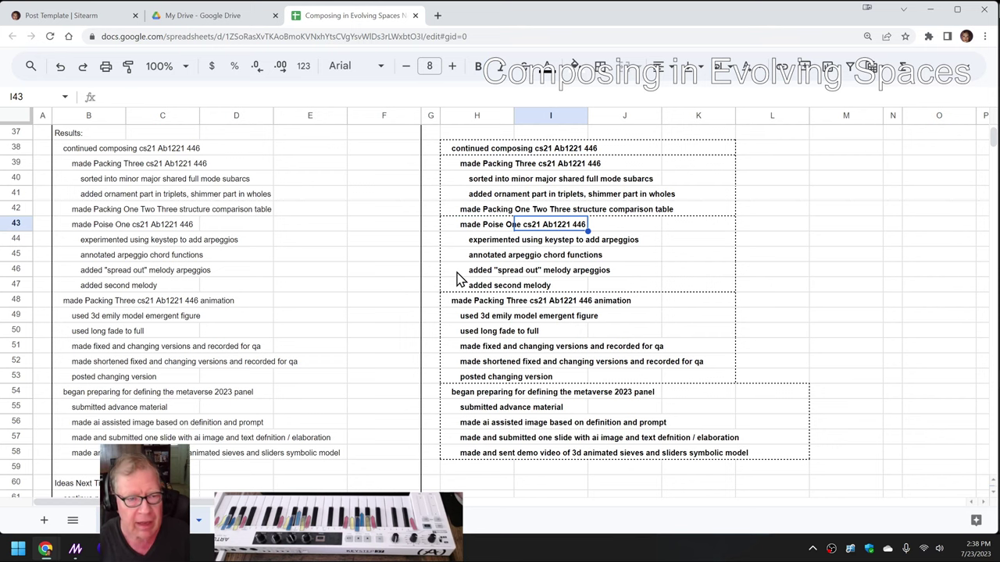
{"action": "scroll", "coordinate": [457, 277], "scroll_direction": "down", "scroll_amount": 1}
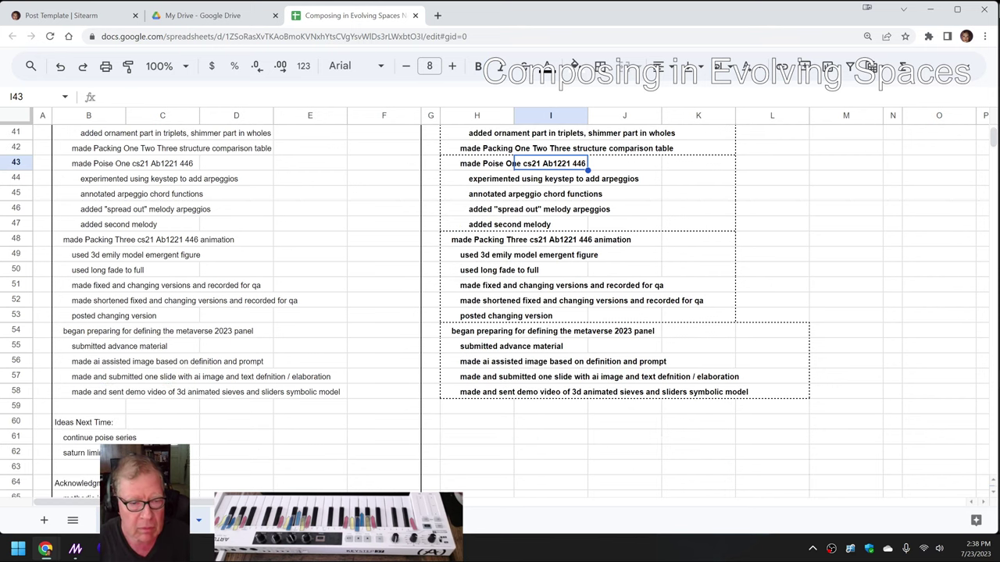
- Bring the Magic editor to full screen and move the CHANGING preview aside to reveal the output node
{"action": "left_click", "coordinate": [75, 549]}
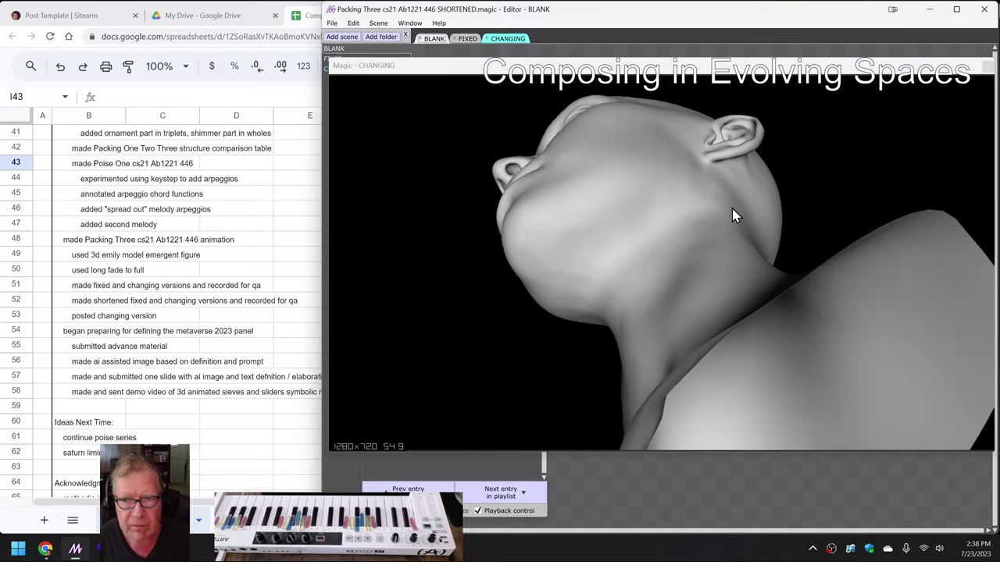
{"action": "left_click", "coordinate": [958, 11]}
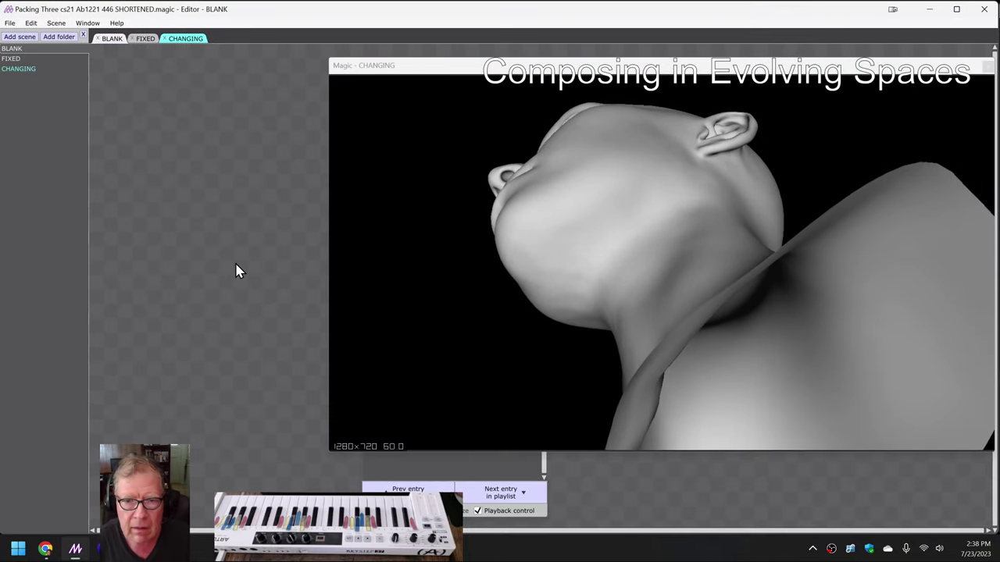
{"action": "left_click_drag", "start_coordinate": [500, 67], "coordinate": [372, 96]}
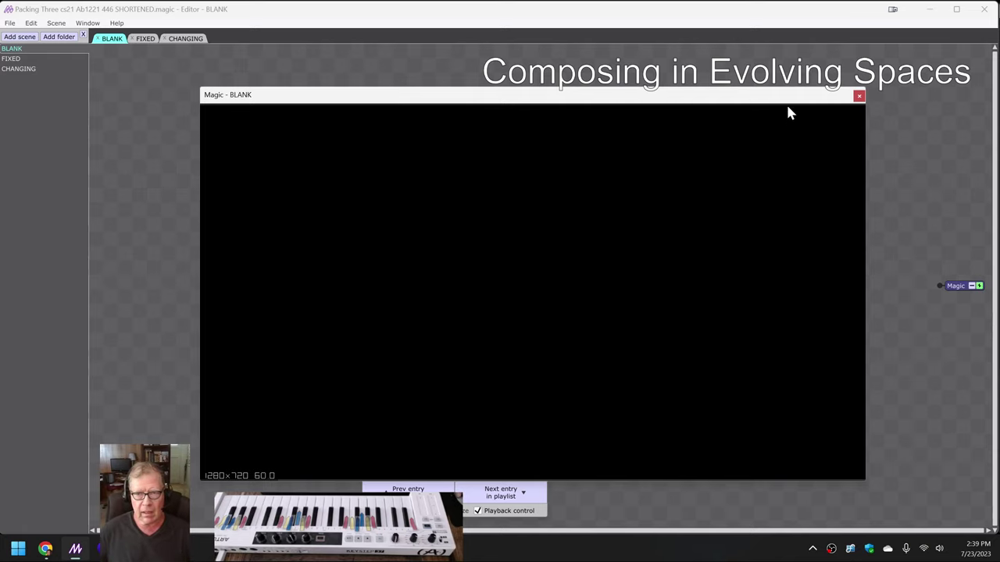
- Switch to the CHANGING scene, move its head preview around the node graph, then minimize the editor
{"action": "left_click_drag", "start_coordinate": [768, 98], "coordinate": [832, 170]}
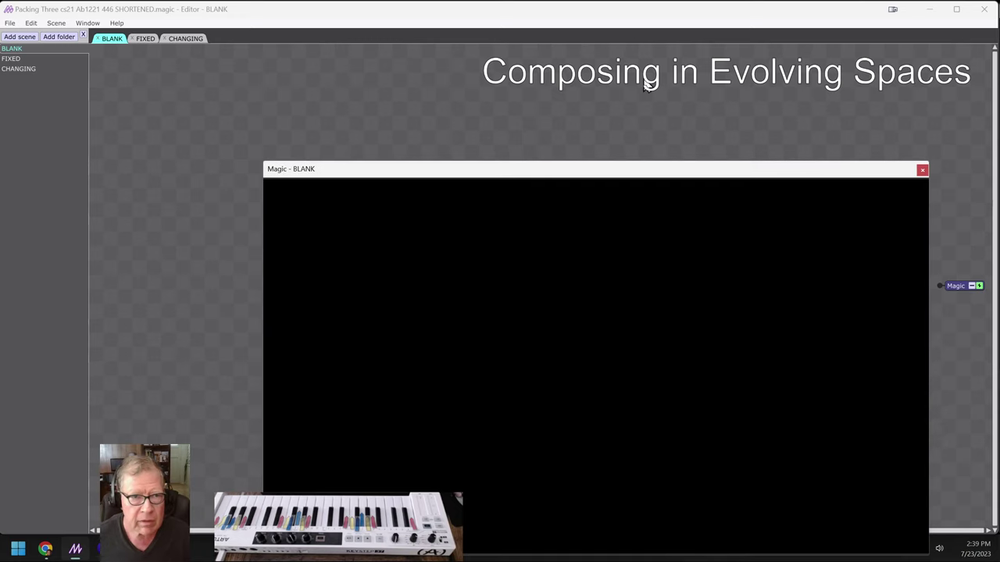
{"action": "left_click", "coordinate": [185, 39]}
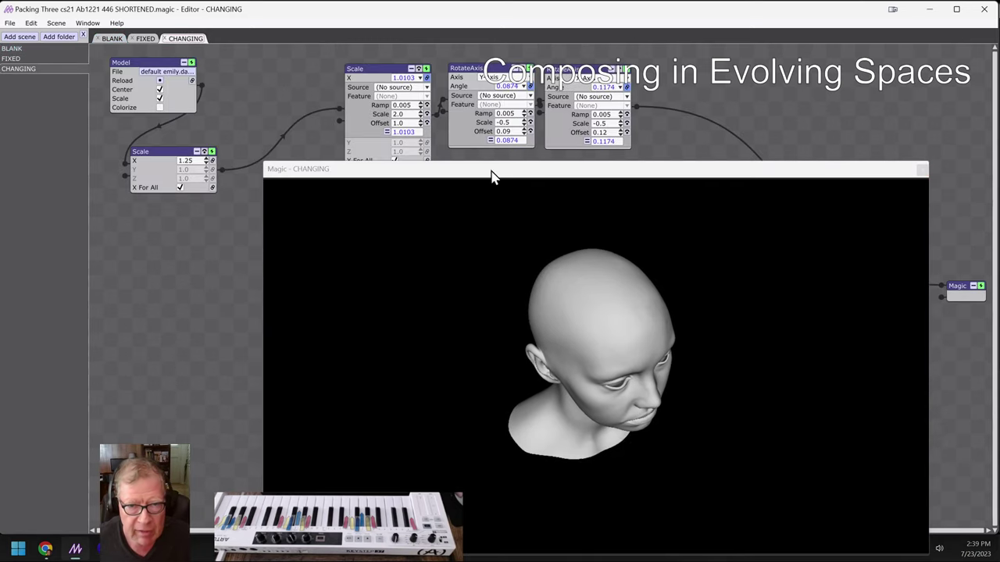
{"action": "left_click_drag", "start_coordinate": [492, 174], "coordinate": [431, 283]}
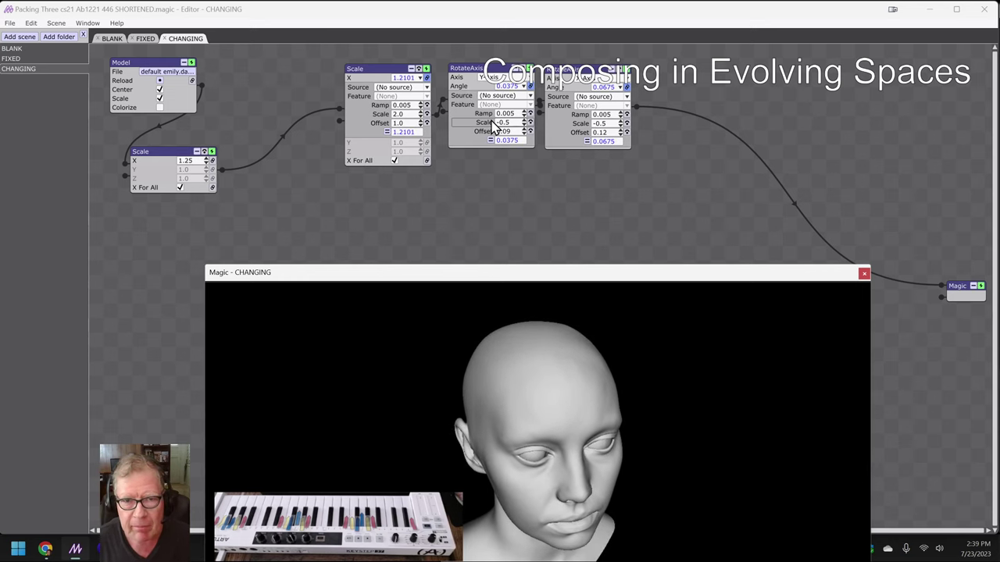
{"action": "left_click_drag", "start_coordinate": [398, 283], "coordinate": [485, 131]}
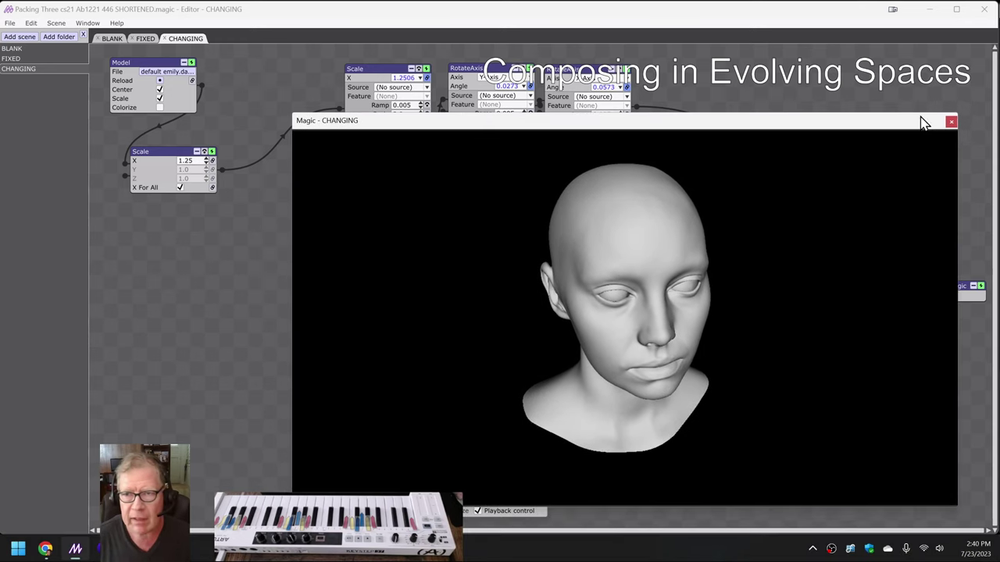
{"action": "left_click", "coordinate": [932, 16]}
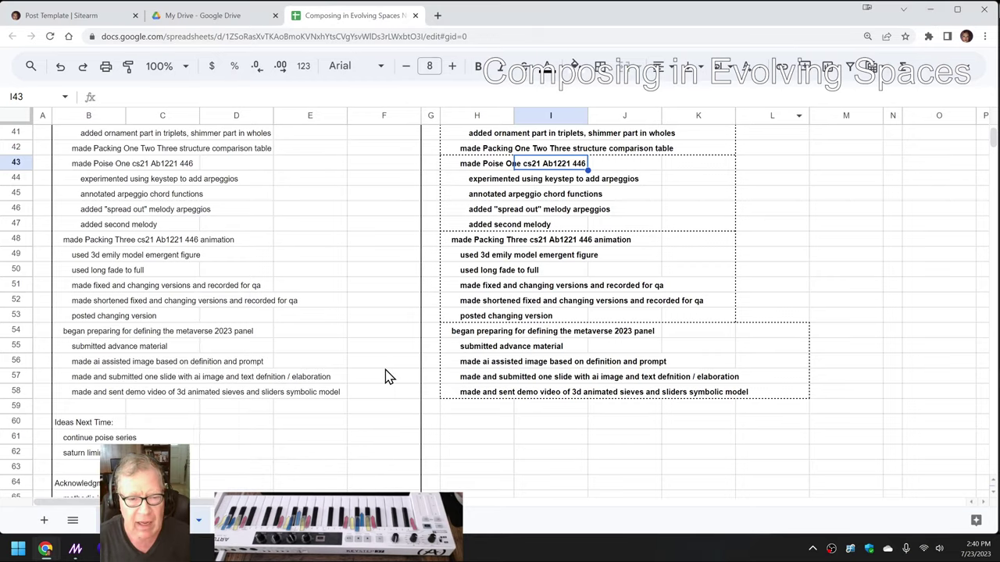
- Bring the Second Life viewer with the animated lattice panel in front of the spreadsheet
{"action": "mouse_move", "coordinate": [86, 551]}
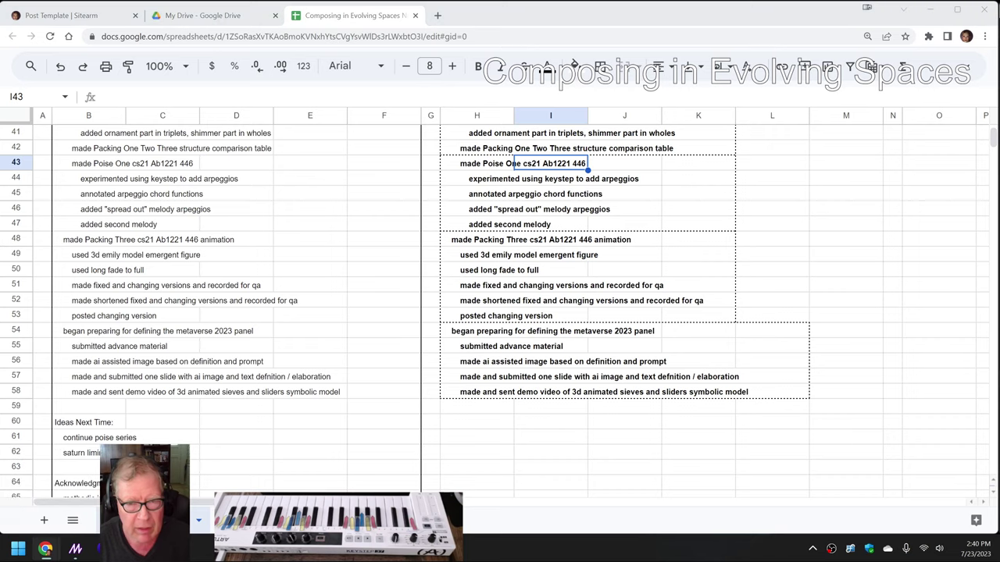
{"action": "left_click", "coordinate": [99, 549]}
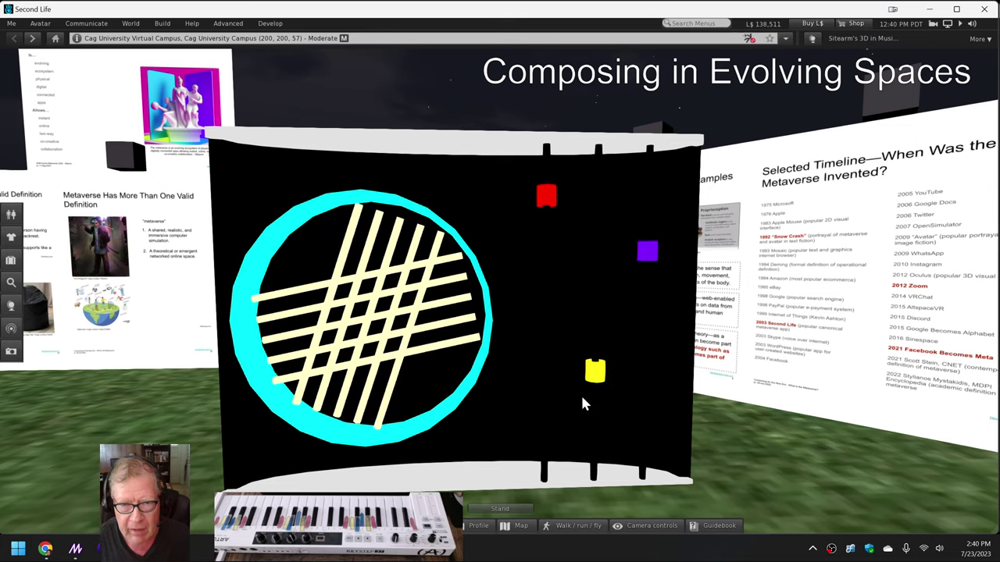
- Zoom the Second Life camera out to show the animated lattice board among the slide panels, then partway back in
{"action": "scroll", "coordinate": [578, 395], "scroll_direction": "down", "scroll_amount": 5}
{"action": "scroll", "coordinate": [559, 375], "scroll_direction": "down", "scroll_amount": 3}
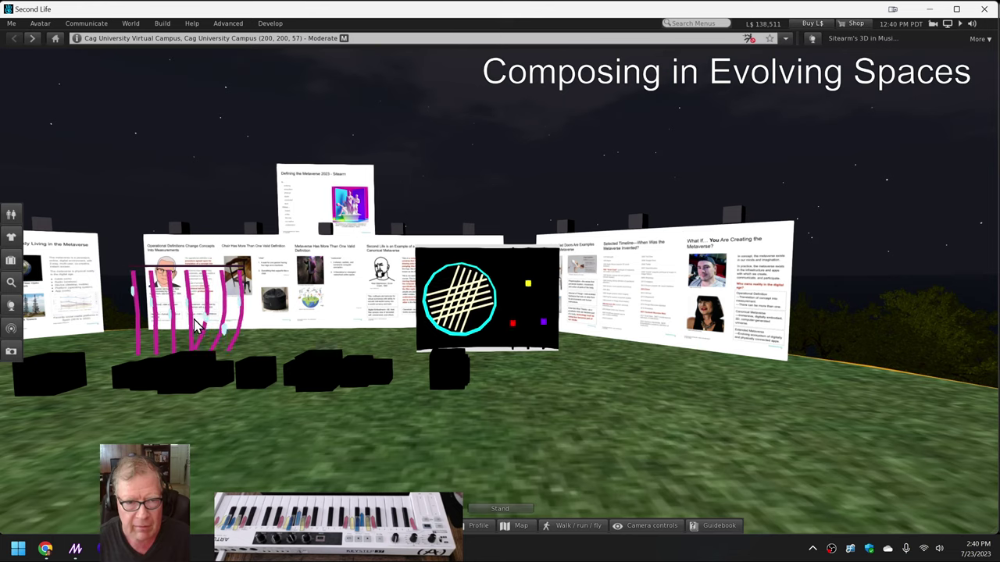
{"action": "scroll", "coordinate": [176, 319], "scroll_direction": "up", "scroll_amount": 2}
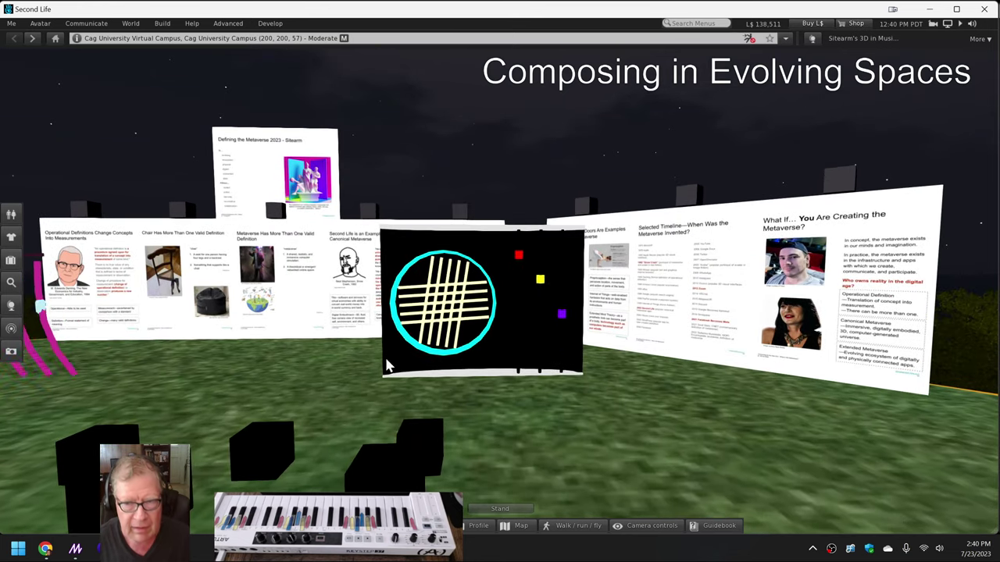
{"action": "scroll", "coordinate": [453, 403], "scroll_direction": "up", "scroll_amount": 2}
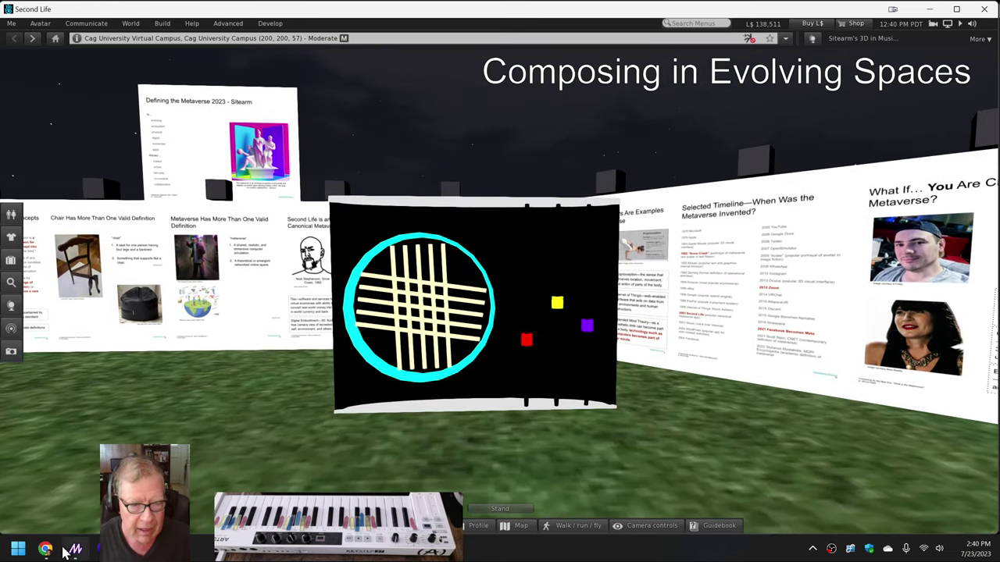
{"action": "mouse_move", "coordinate": [74, 549]}
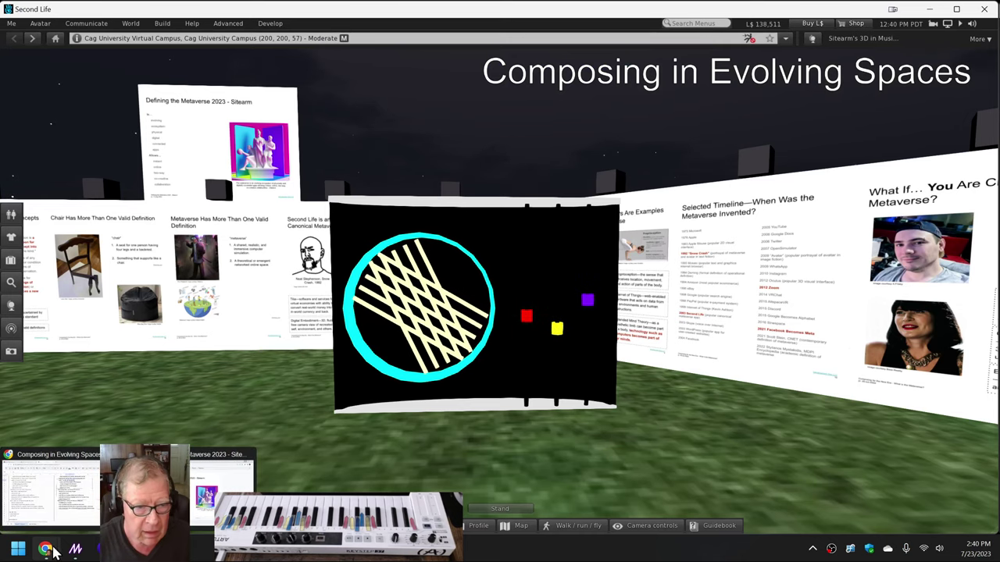
- Bring the reflection spreadsheet forward and highlight the 'saturn liminal' idea in B62
{"action": "left_click", "coordinate": [53, 528]}
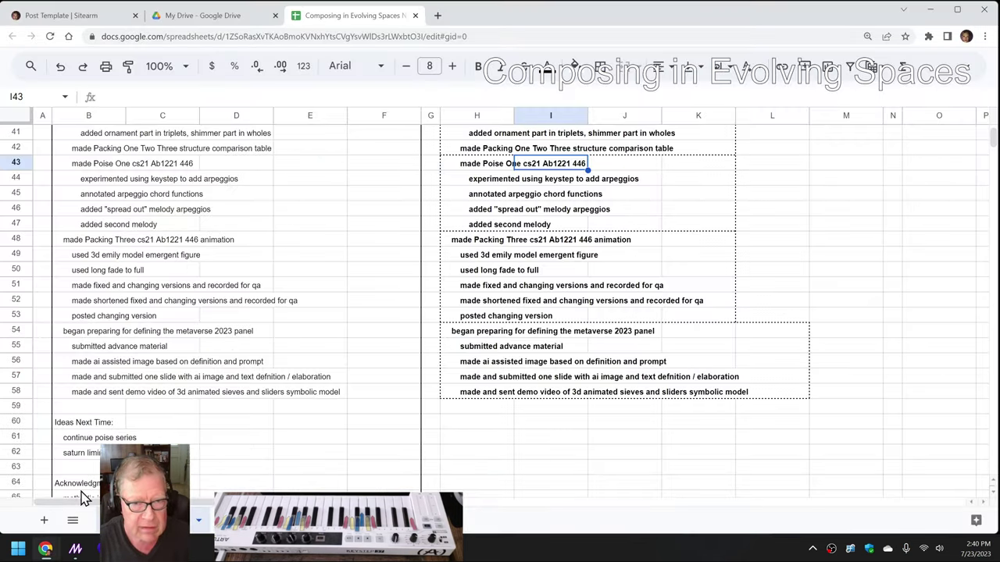
{"action": "scroll", "coordinate": [110, 402], "scroll_direction": "down", "scroll_amount": 1}
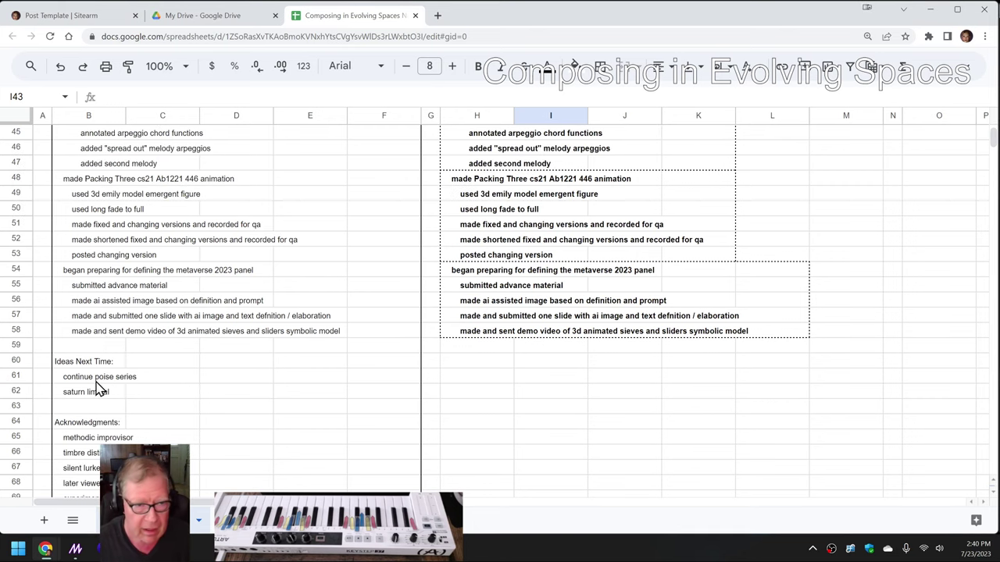
{"action": "left_click", "coordinate": [86, 394]}
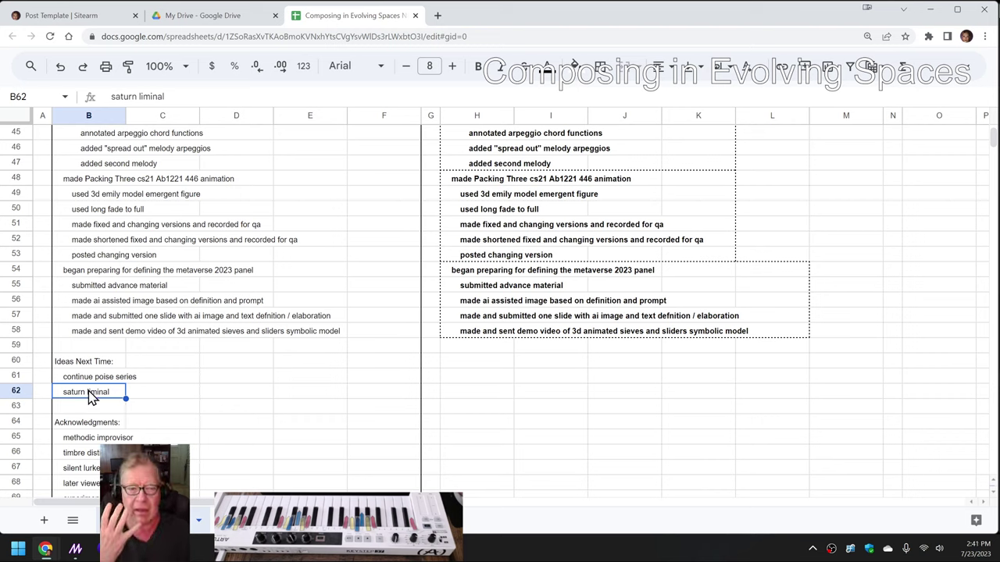
- Scroll down to the Acknowledgments and select the entries in B65, B69 and B70
{"action": "scroll", "coordinate": [90, 397], "scroll_direction": "down", "scroll_amount": 3}
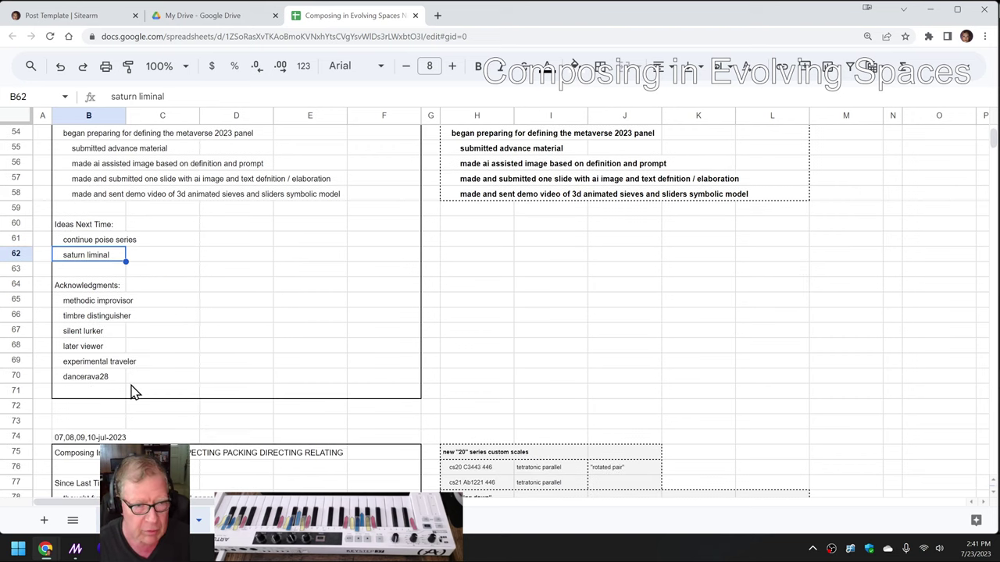
{"action": "left_click", "coordinate": [74, 306]}
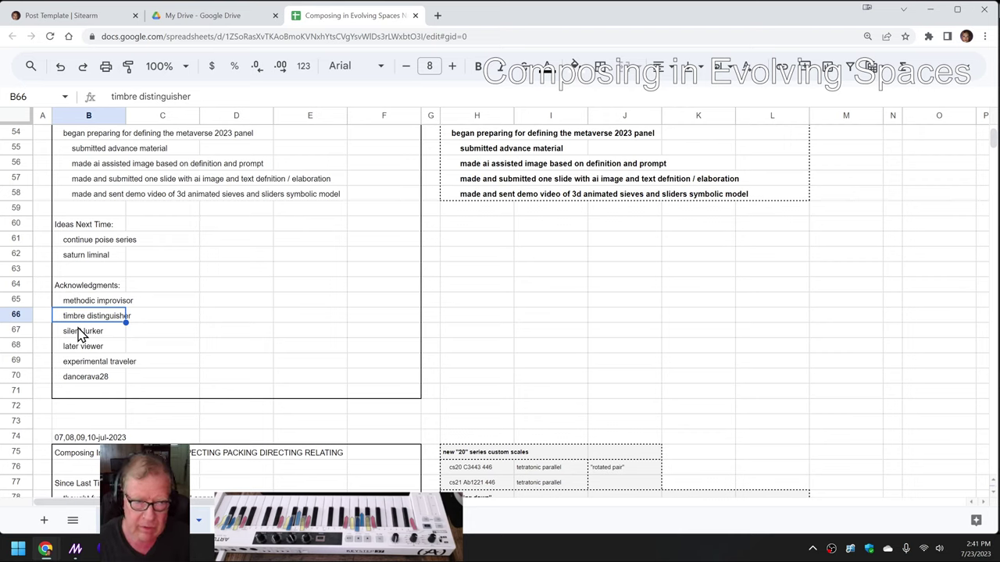
{"action": "left_click", "coordinate": [78, 364]}
{"action": "left_click", "coordinate": [76, 382]}
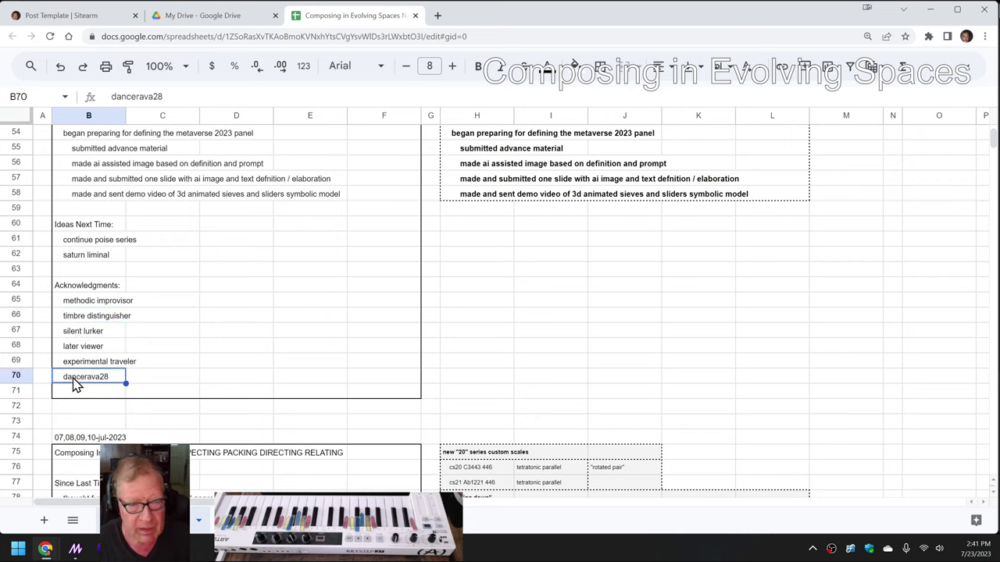